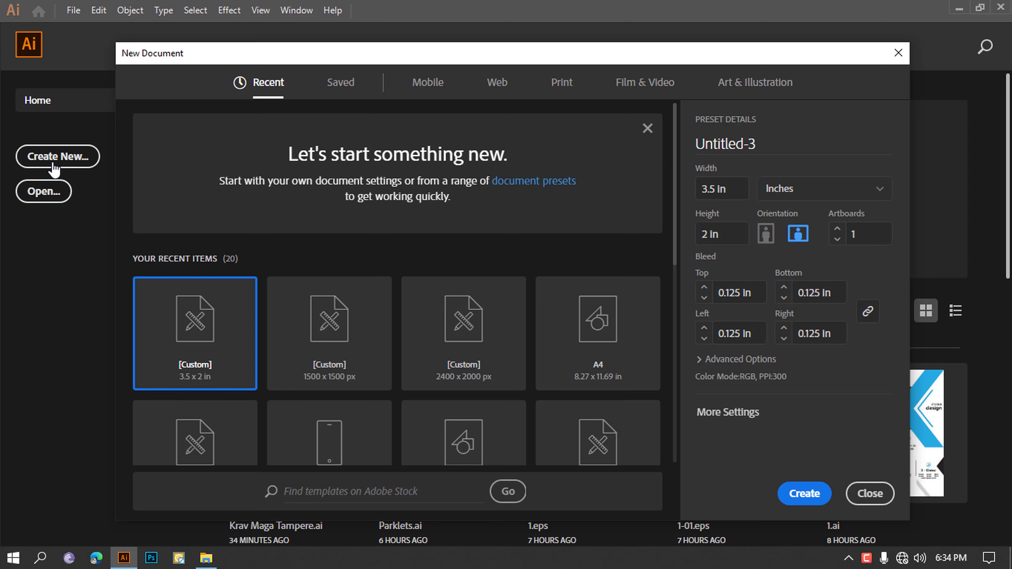
Create a new landscape document from the Letter print preset, sized 792 x 612 pt
{"action": "left_click", "coordinate": [559, 83]}
{"action": "left_click", "coordinate": [340, 217]}
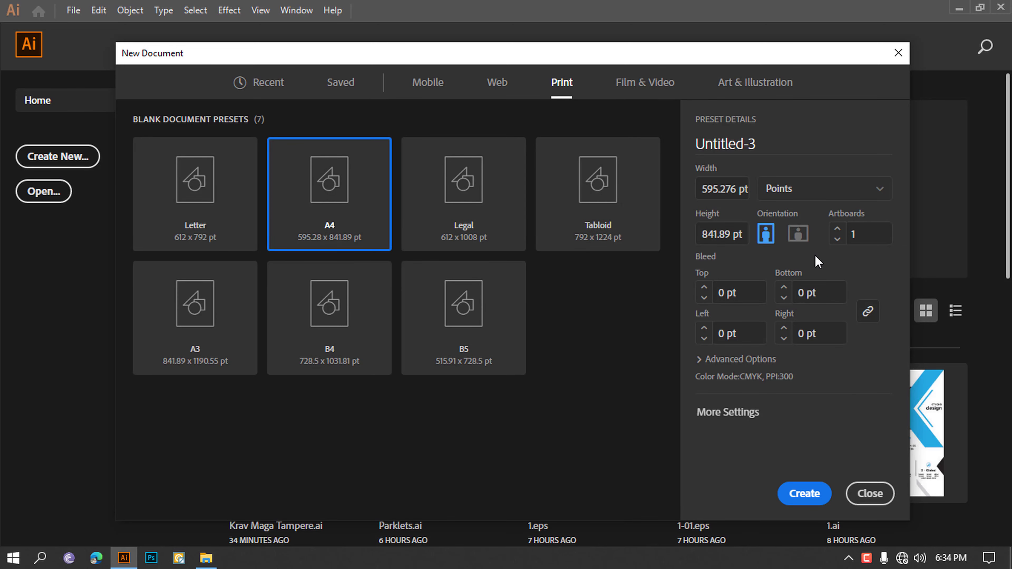
{"action": "left_click", "coordinate": [243, 235]}
{"action": "left_click", "coordinate": [801, 235]}
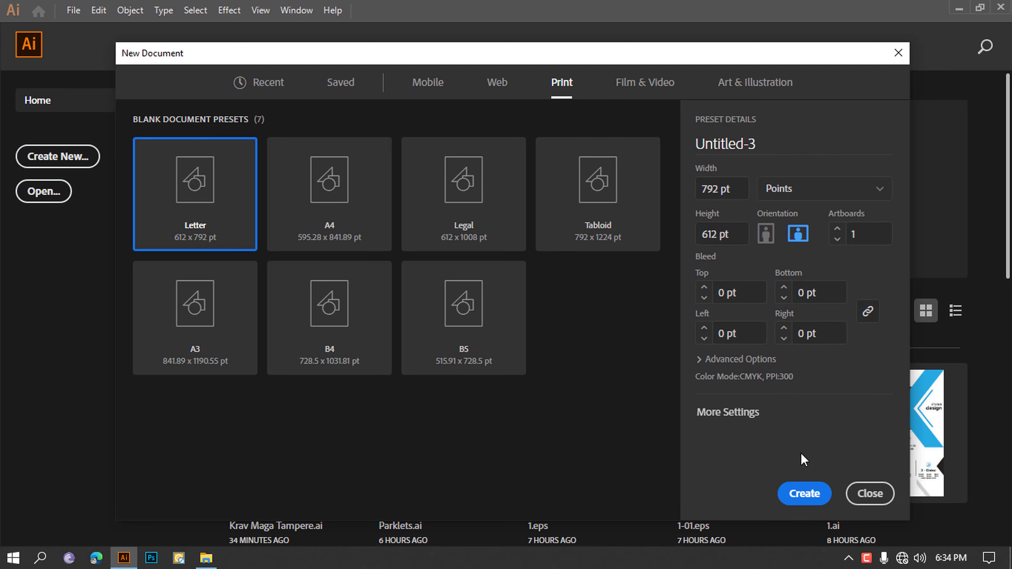
{"action": "left_click", "coordinate": [805, 495]}
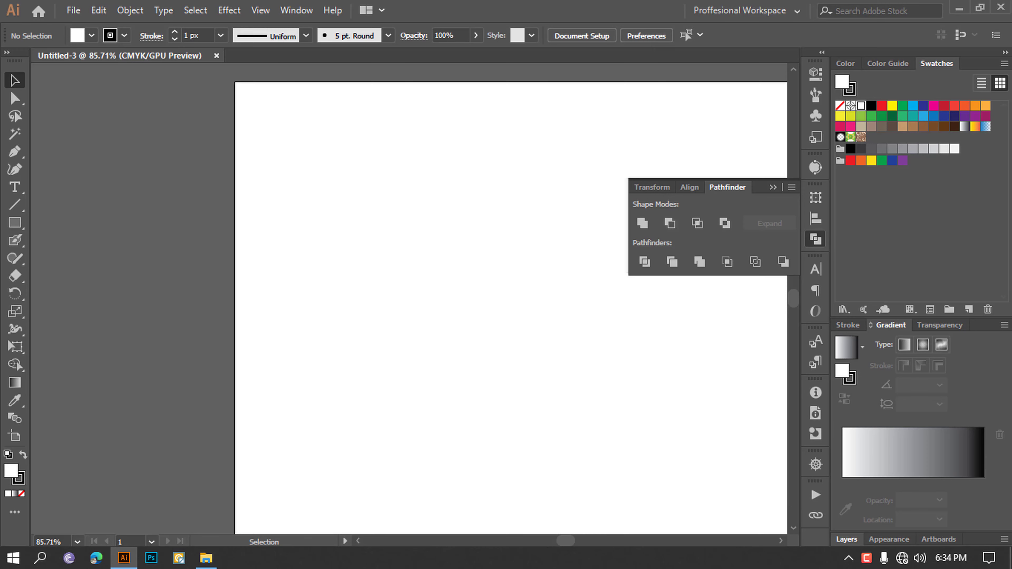
Draw a full-height rectangle about 253 pt wide along the artboard's left edge
{"action": "key", "text": "ctrl+0"}
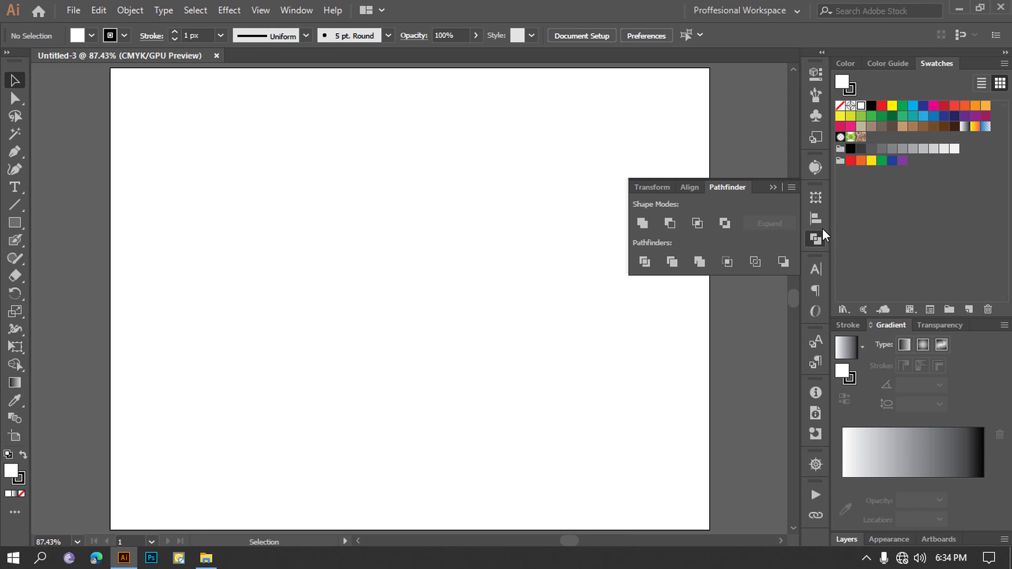
{"action": "left_click", "coordinate": [815, 237]}
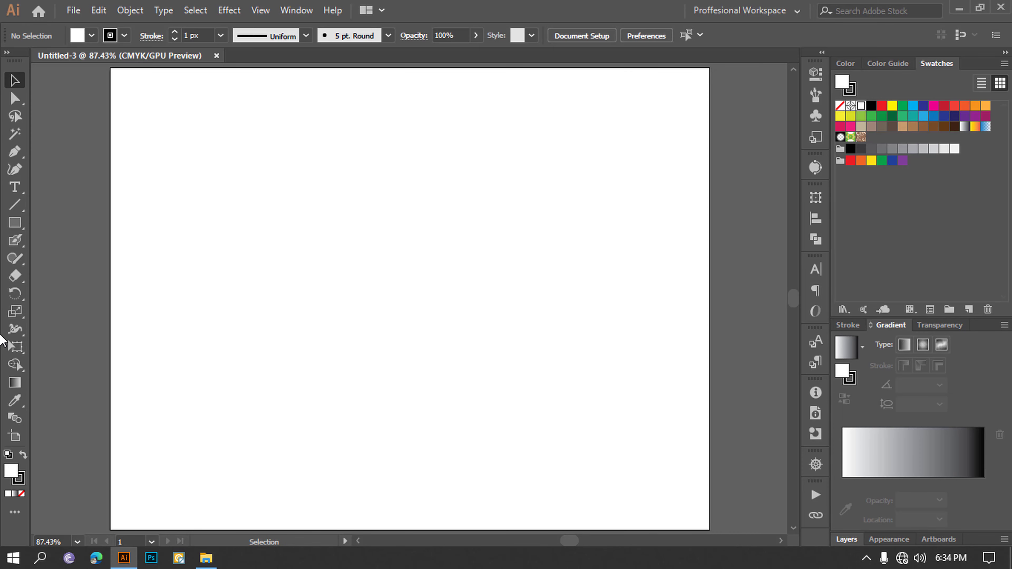
{"action": "left_click", "coordinate": [14, 223]}
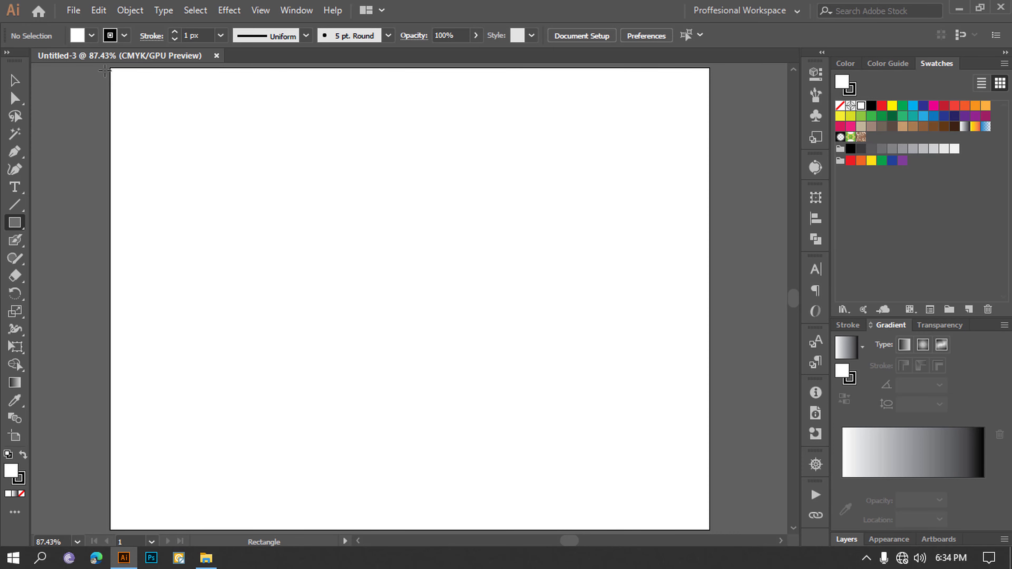
{"action": "left_click_drag", "start_coordinate": [109, 68], "coordinate": [302, 530]}
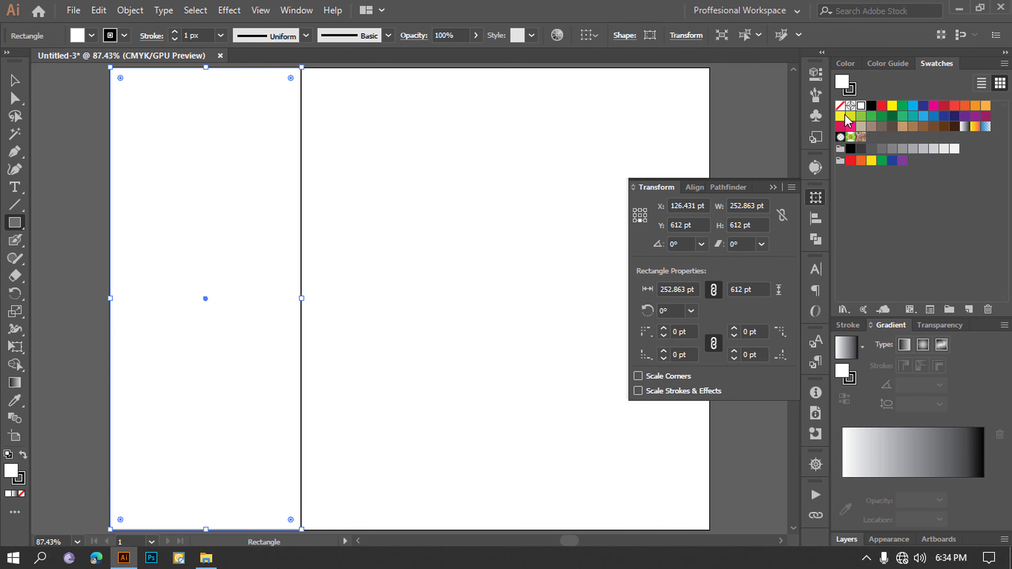
Remove the rectangle's stroke and fill it with the dark blue swatch
{"action": "left_click", "coordinate": [840, 107]}
{"action": "key", "text": "x"}
{"action": "left_click", "coordinate": [840, 107]}
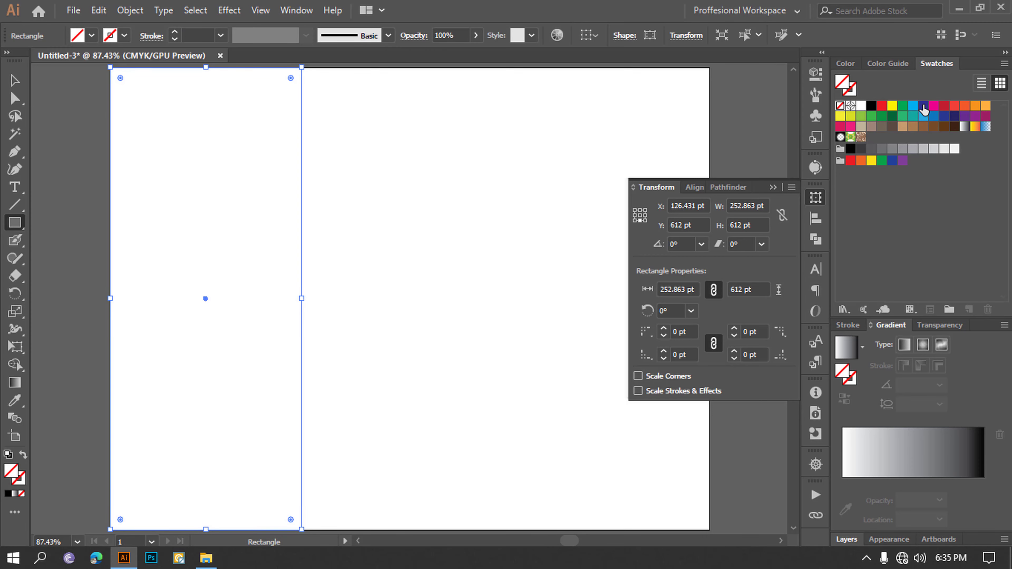
{"action": "left_click", "coordinate": [923, 105]}
{"action": "left_click", "coordinate": [16, 80]}
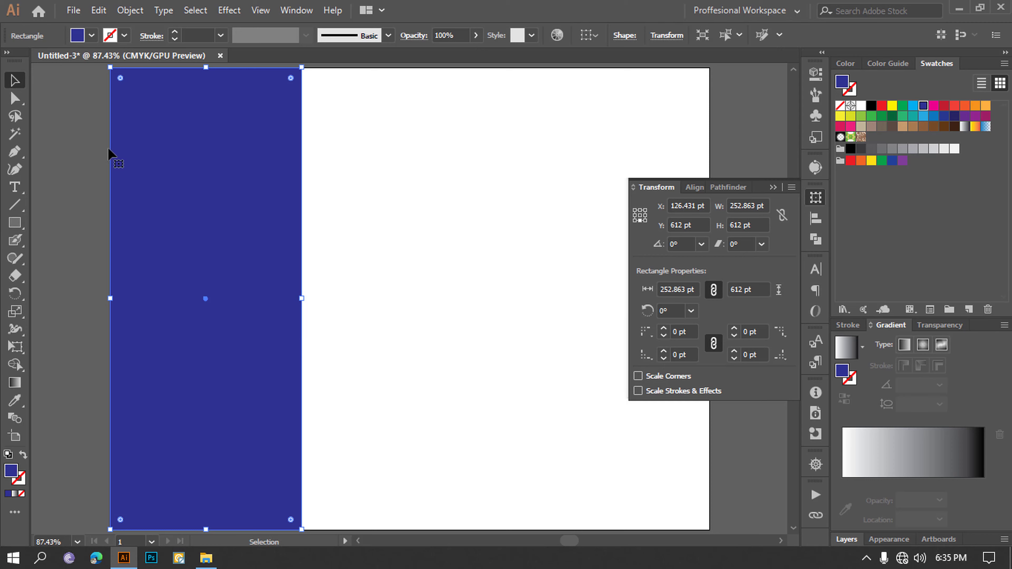
Duplicate the blue rectangle directly to its right and widen the copy to the artboard's right edge, about 539 pt wide
{"action": "left_click", "coordinate": [60, 174]}
{"action": "left_click_drag", "start_coordinate": [219, 247], "coordinate": [413, 249]}
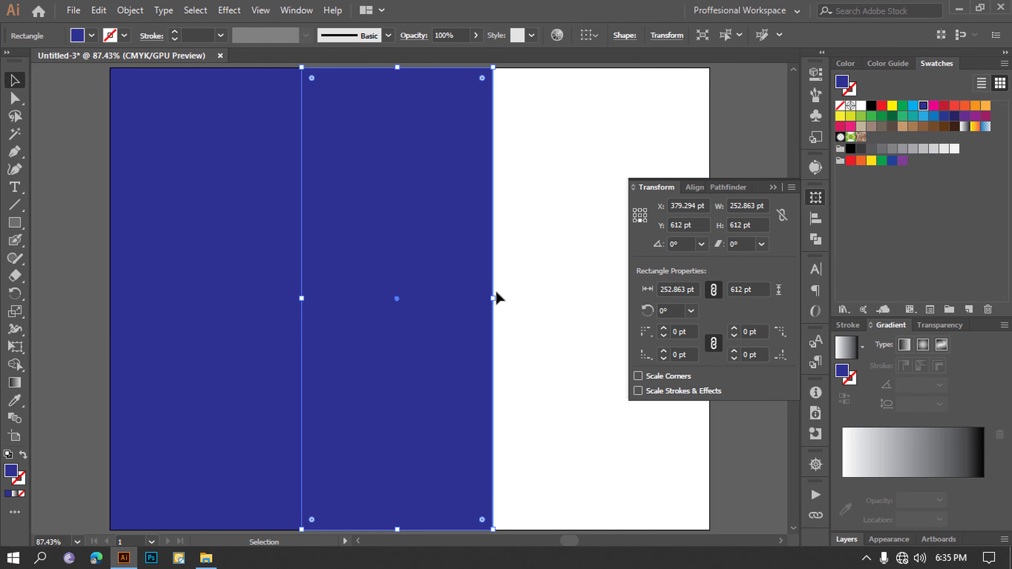
{"action": "left_click_drag", "start_coordinate": [496, 296], "coordinate": [719, 307]}
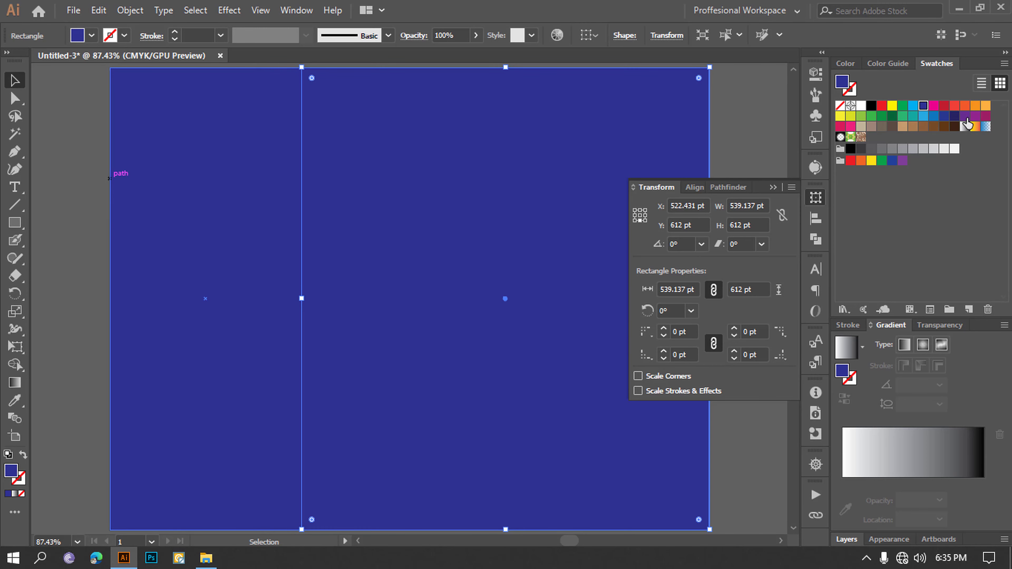
Fill the wider right-hand rectangle with the purple swatch and deselect it
{"action": "left_click", "coordinate": [965, 115]}
{"action": "left_click", "coordinate": [782, 165]}
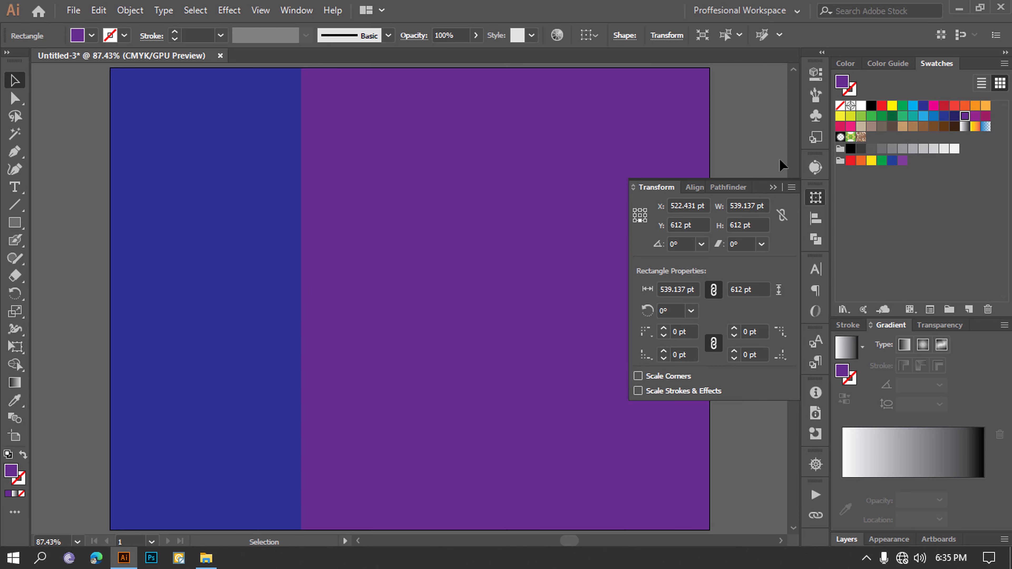
{"action": "left_click", "coordinate": [815, 197]}
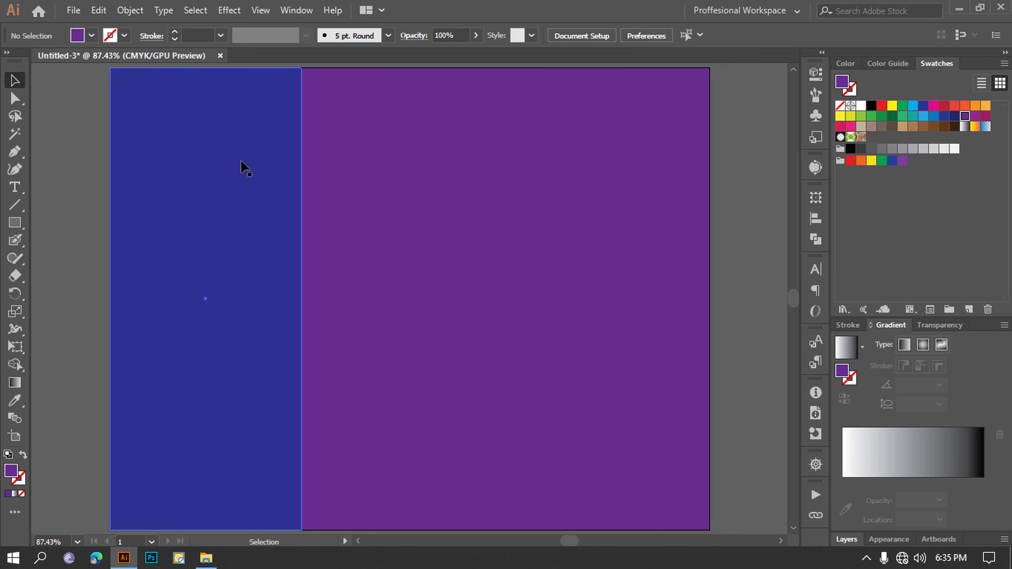
Place the desk photo from the desktop into the document and position it over the artboard
{"action": "left_click", "coordinate": [959, 8]}
{"action": "left_click", "coordinate": [29, 148]}
{"action": "left_click_drag", "start_coordinate": [27, 145], "coordinate": [73, 273]}
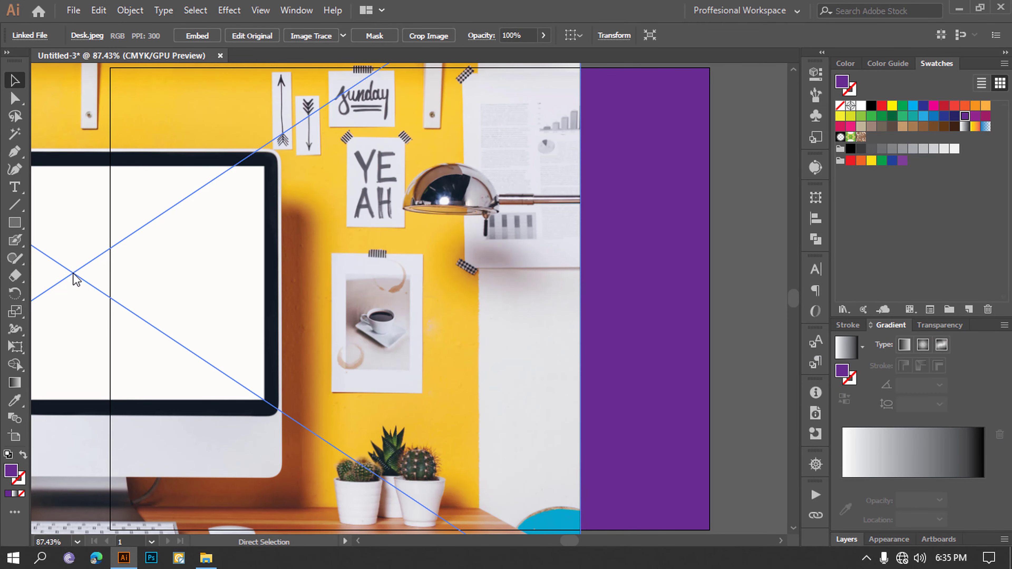
{"action": "key", "text": "ctrl+minus"}
{"action": "key", "text": "ctrl+minus"}
{"action": "key", "text": "ctrl+minus"}
{"action": "left_click_drag", "start_coordinate": [227, 321], "coordinate": [622, 306]}
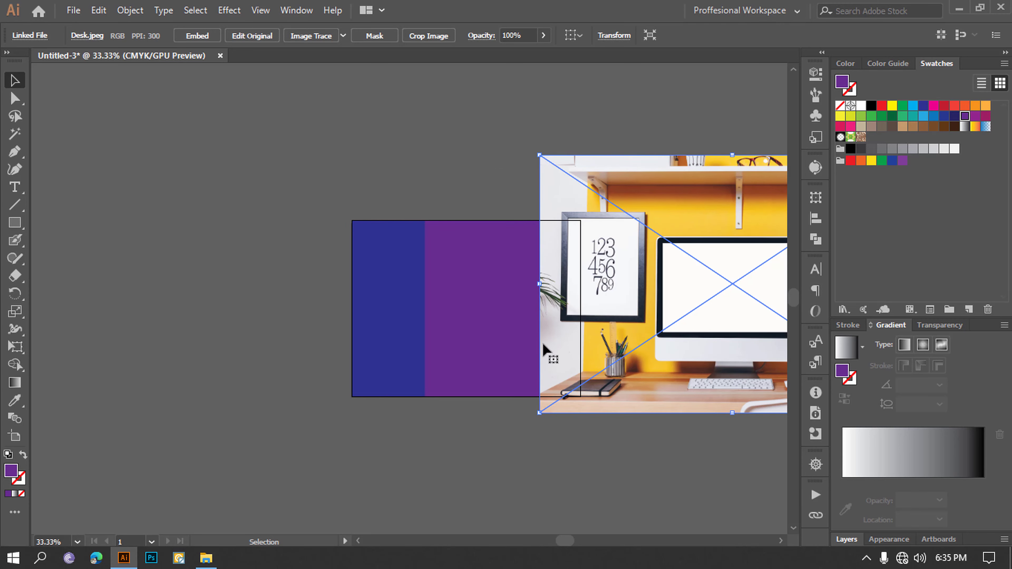
{"action": "left_click_drag", "start_coordinate": [691, 284], "coordinate": [487, 284]}
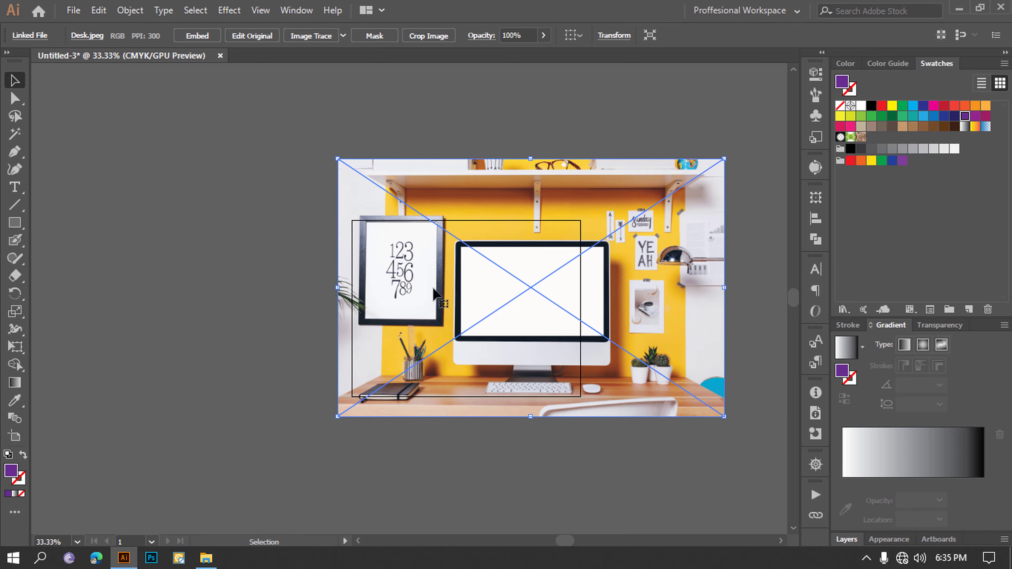
{"action": "left_click_drag", "start_coordinate": [724, 287], "coordinate": [466, 284]}
{"action": "key", "text": "ctrl+z"}
{"action": "left_click_drag", "start_coordinate": [720, 290], "coordinate": [423, 316]}
{"action": "key", "text": "ctrl+z"}
Embed the linked desk photo and shift it slightly down and left over the artboard
{"action": "left_click", "coordinate": [735, 346]}
{"action": "left_click", "coordinate": [703, 339]}
{"action": "left_click", "coordinate": [428, 35]}
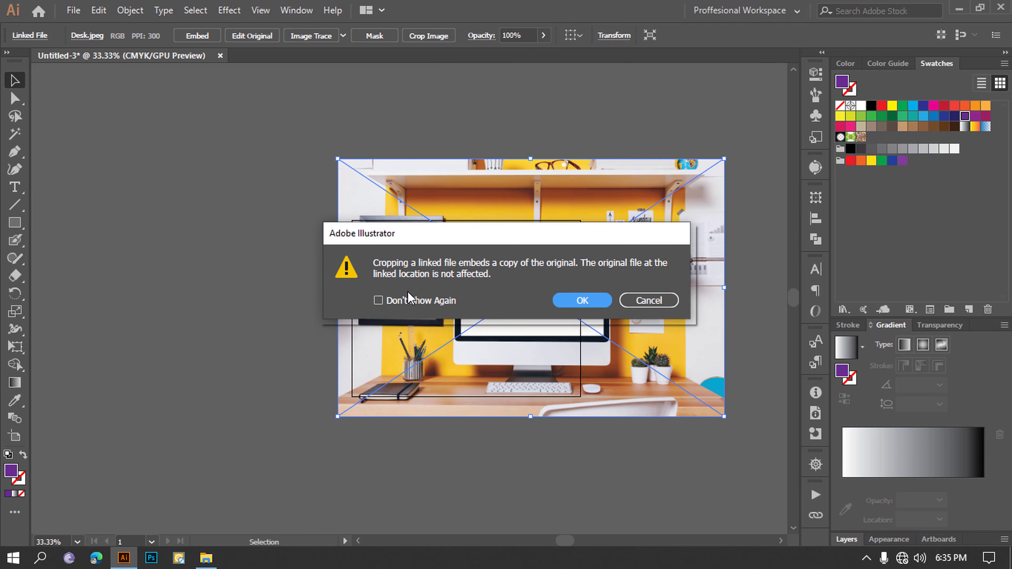
{"action": "left_click", "coordinate": [649, 303]}
{"action": "left_click", "coordinate": [198, 39]}
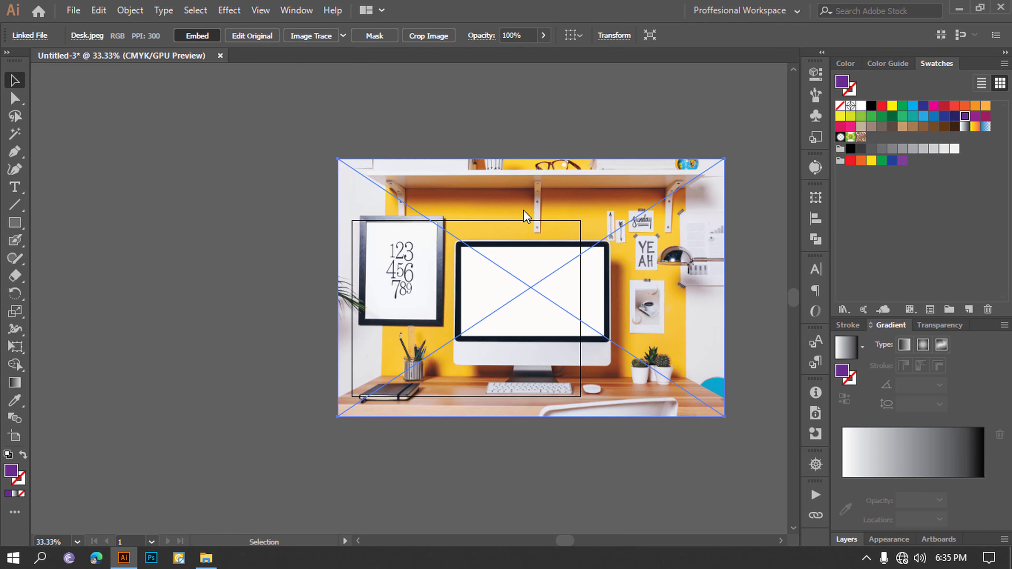
{"action": "left_click_drag", "start_coordinate": [719, 346], "coordinate": [706, 364]}
{"action": "left_click", "coordinate": [416, 38]}
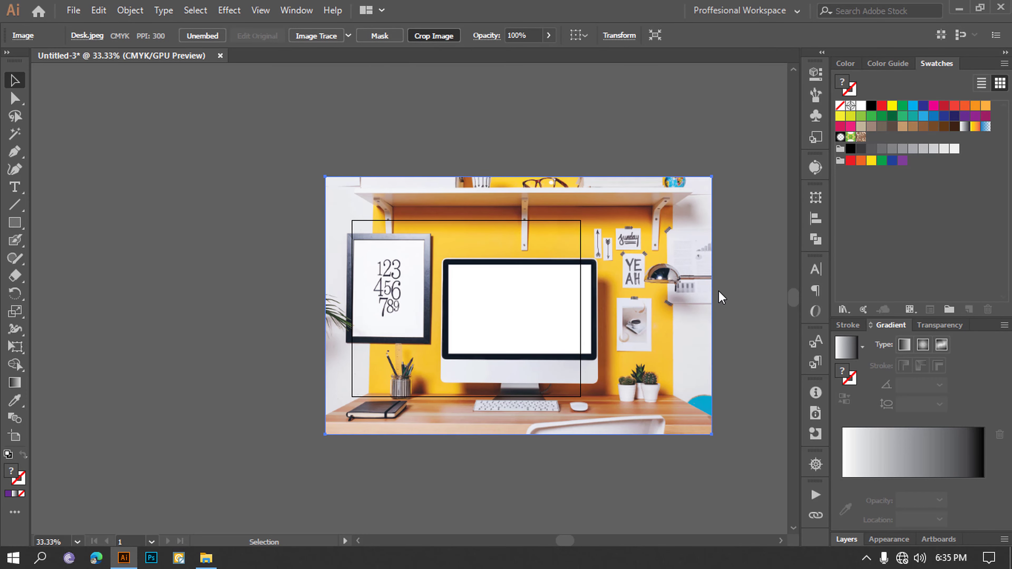
{"action": "left_click_drag", "start_coordinate": [700, 309], "coordinate": [479, 309]}
{"action": "left_click_drag", "start_coordinate": [358, 305], "coordinate": [352, 304]}
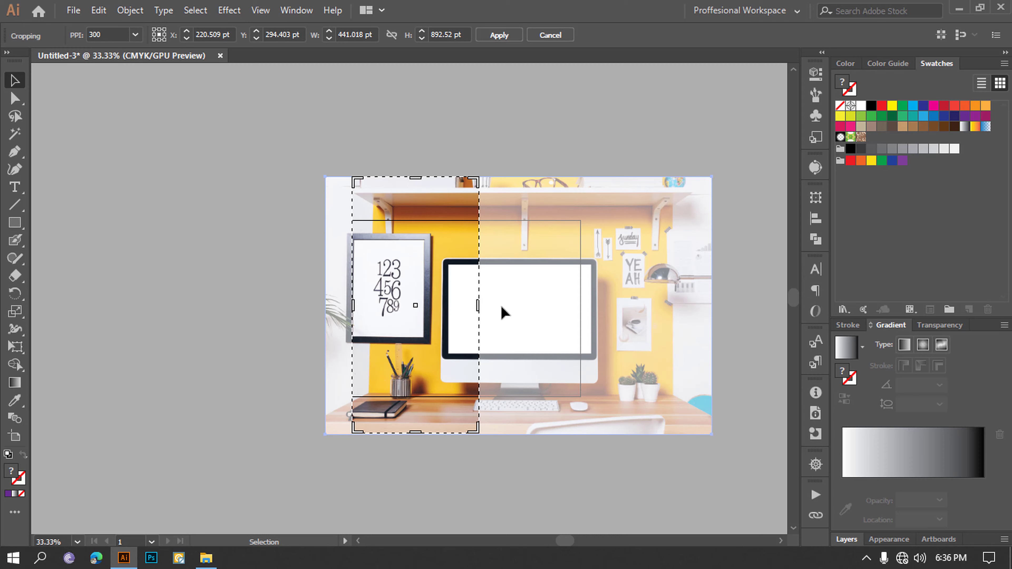
{"action": "left_click_drag", "start_coordinate": [479, 304], "coordinate": [425, 307]}
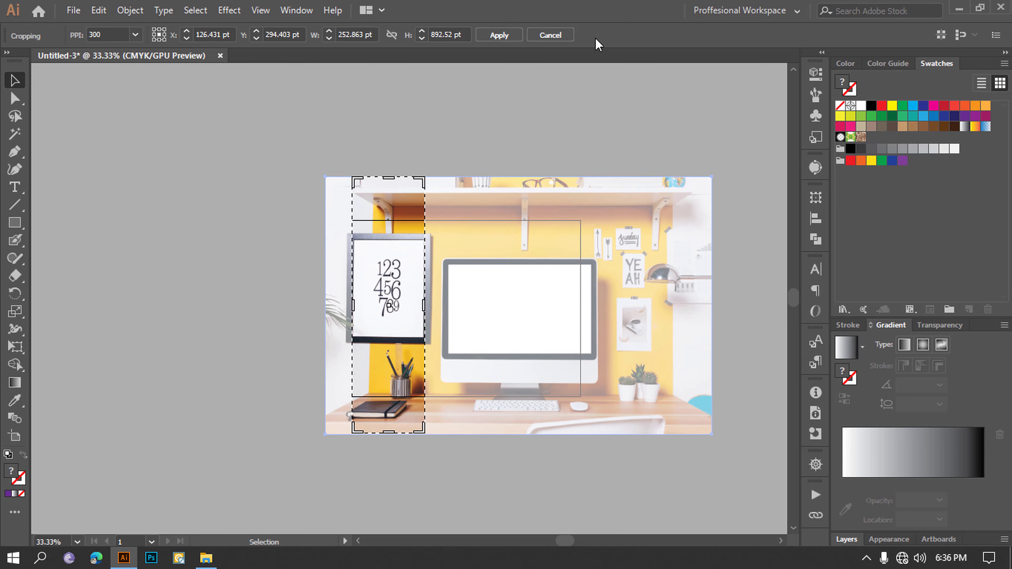
{"action": "left_click", "coordinate": [569, 35]}
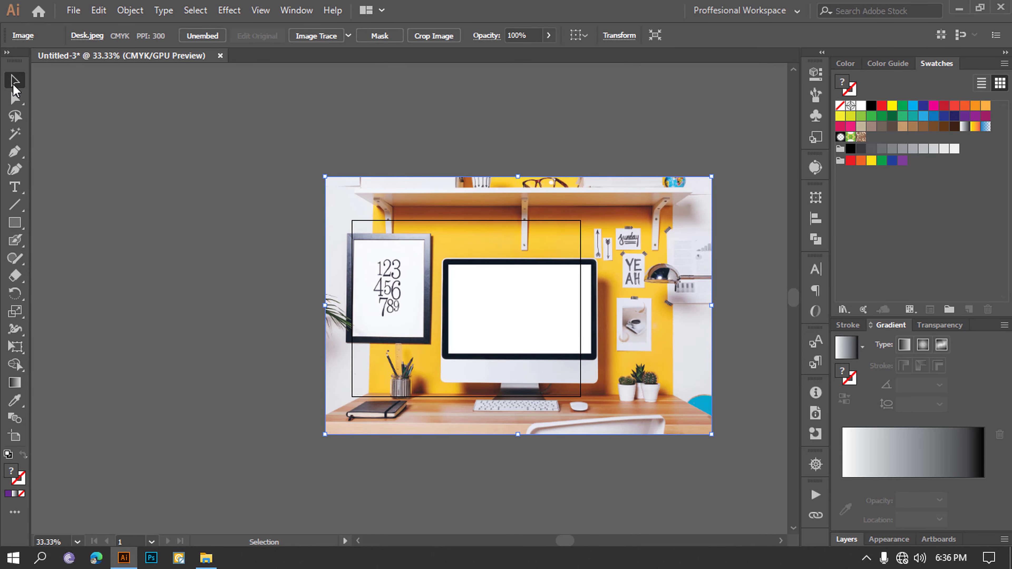
Send the desk photo to the back, behind both rectangles, and deselect it
{"action": "right_click", "coordinate": [693, 275]}
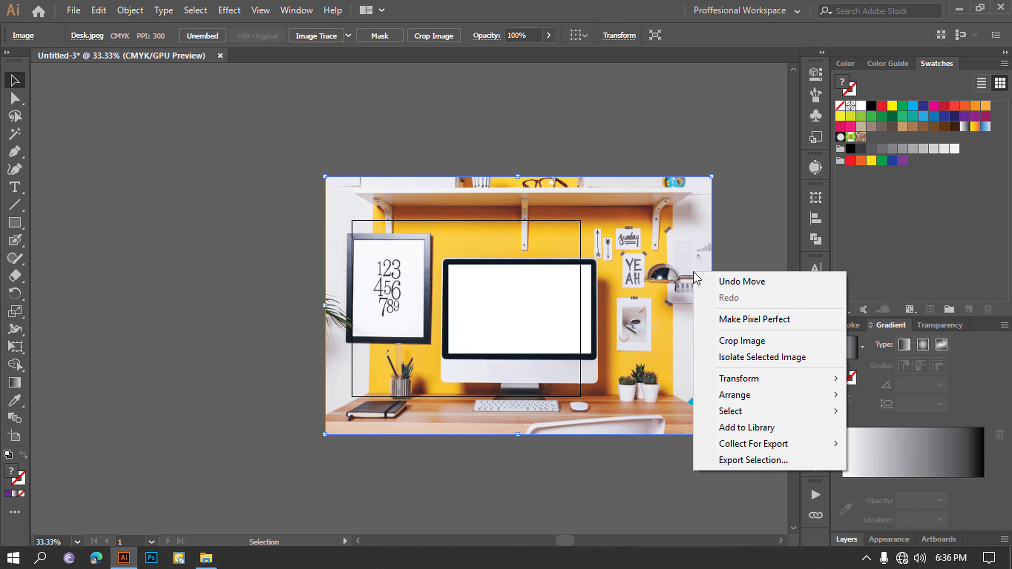
{"action": "left_click", "coordinate": [690, 245]}
{"action": "right_click", "coordinate": [670, 249]}
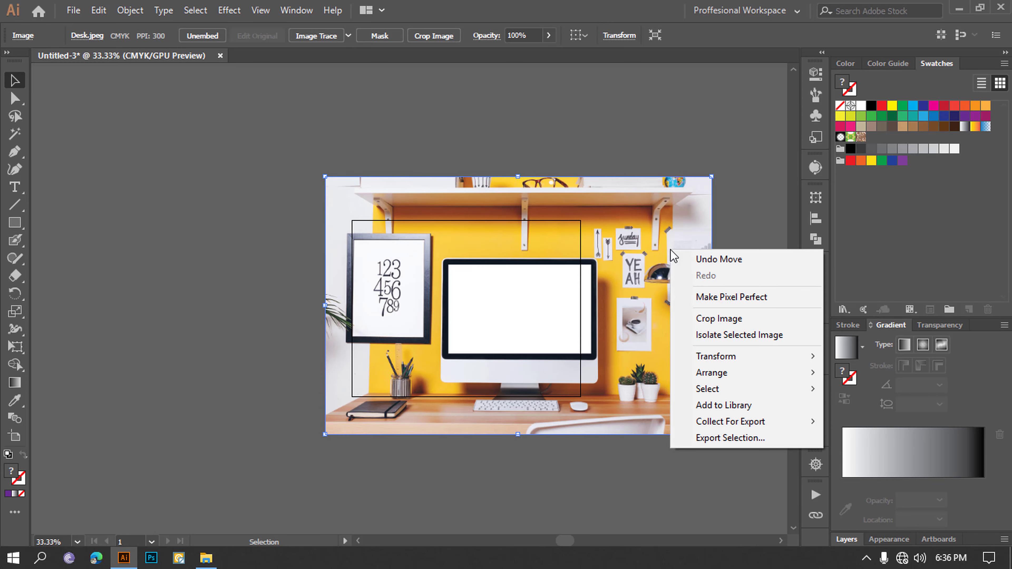
{"action": "mouse_move", "coordinate": [733, 373]}
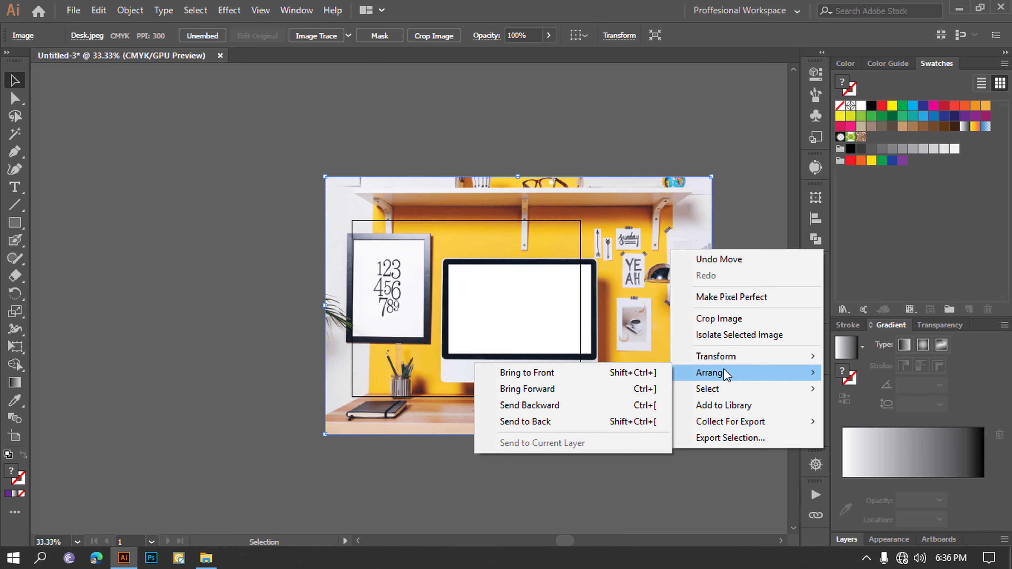
{"action": "left_click", "coordinate": [652, 425]}
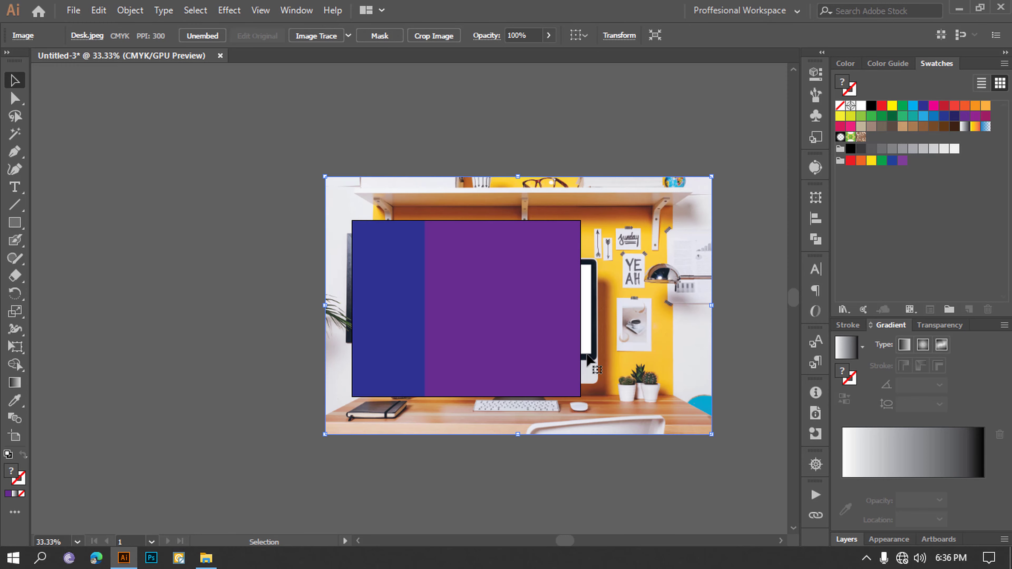
{"action": "left_click", "coordinate": [220, 315]}
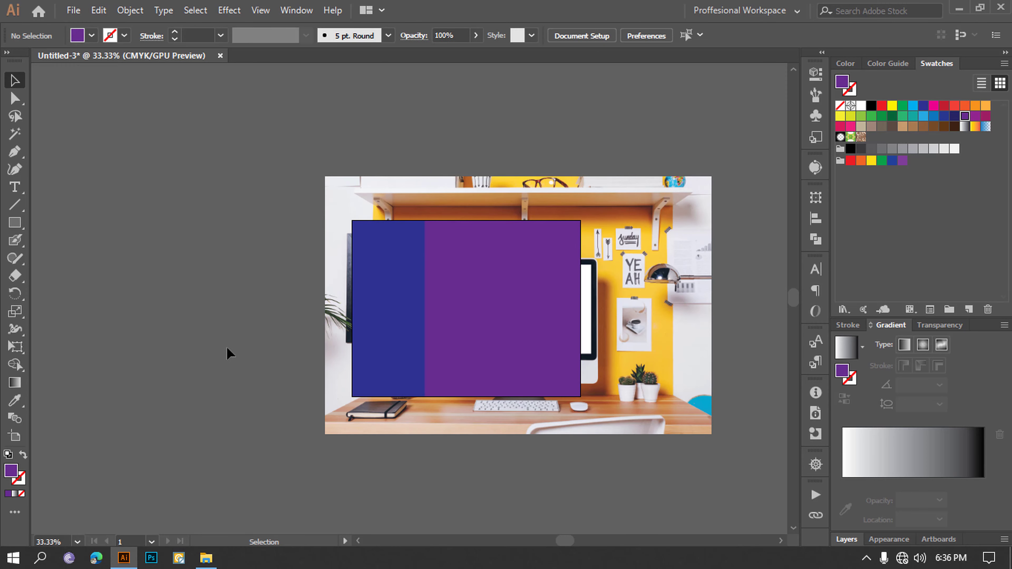
Select the blue rectangle together with the desk photo and make a clipping mask from them
{"action": "key", "text": "ctrl+equal"}
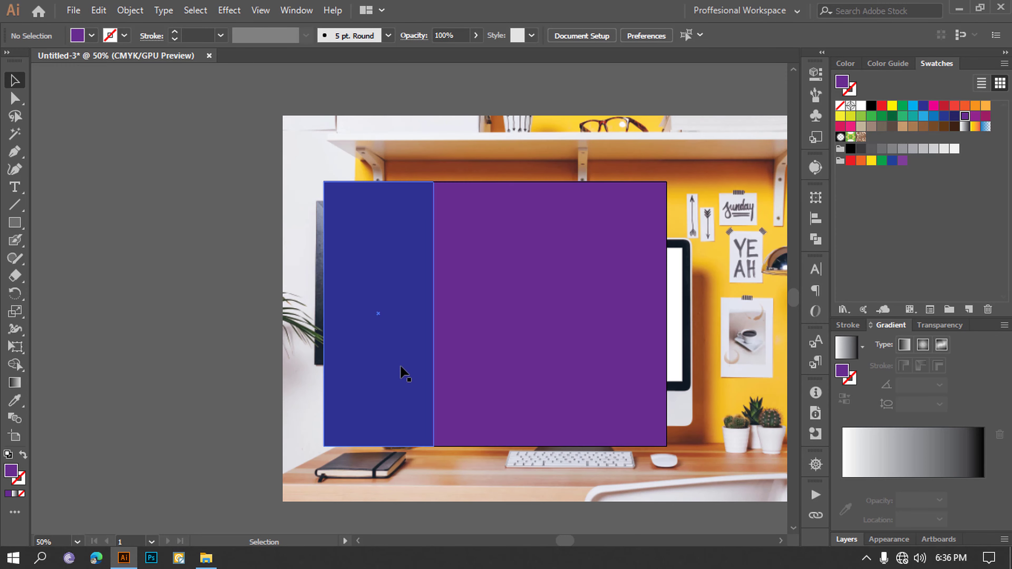
{"action": "left_click", "coordinate": [399, 365]}
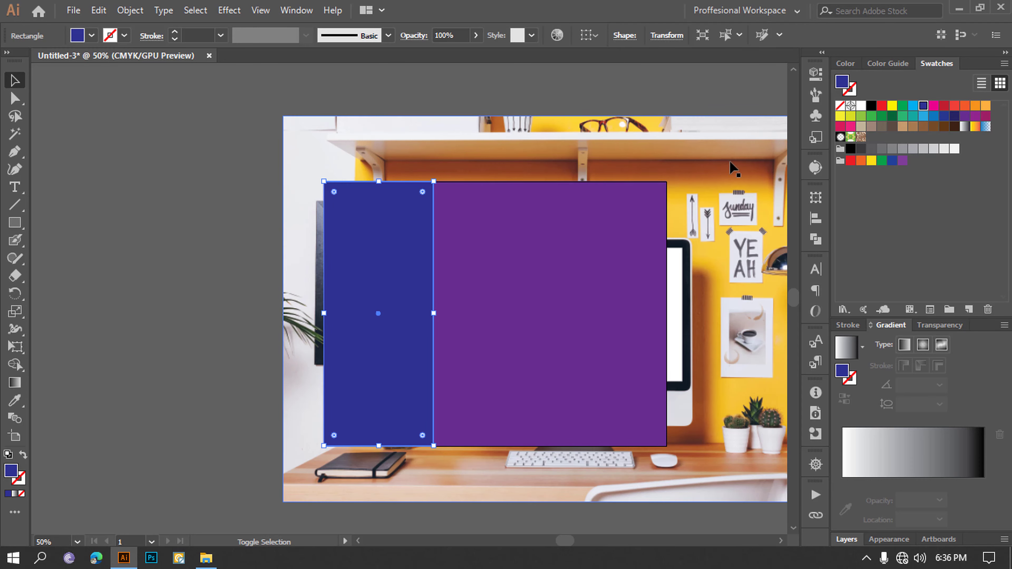
{"action": "key", "text": "ctrl+a"}
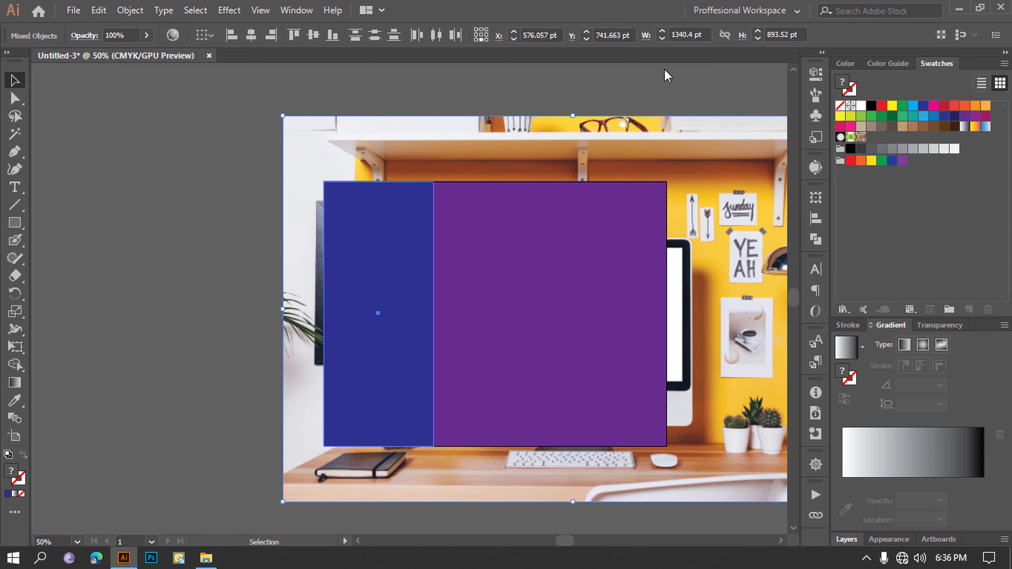
{"action": "scroll", "coordinate": [594, 333], "scroll_direction": "down", "scroll_amount": 1}
{"action": "scroll", "coordinate": [594, 329], "scroll_direction": "right", "scroll_amount": 5}
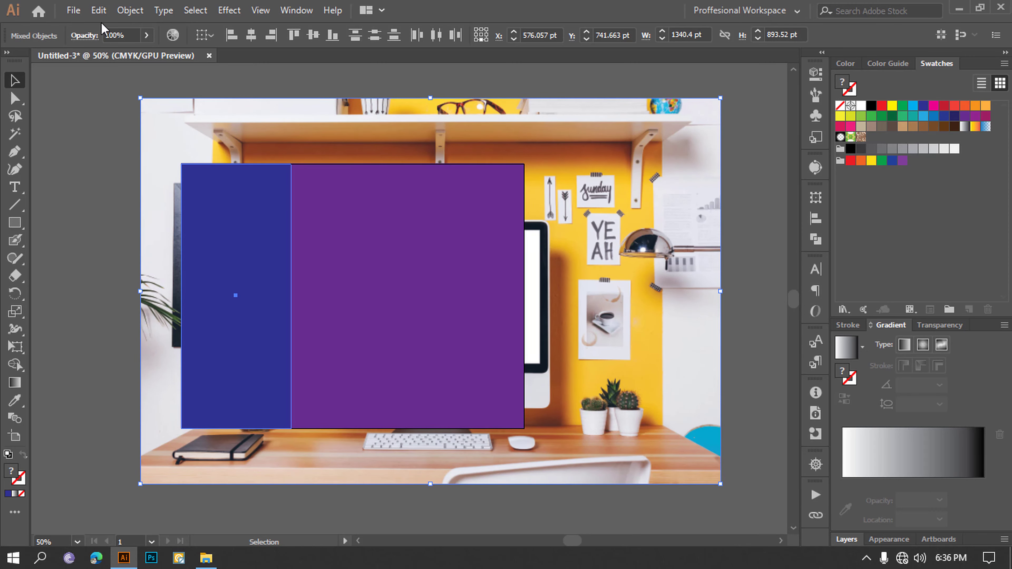
{"action": "left_click", "coordinate": [130, 13]}
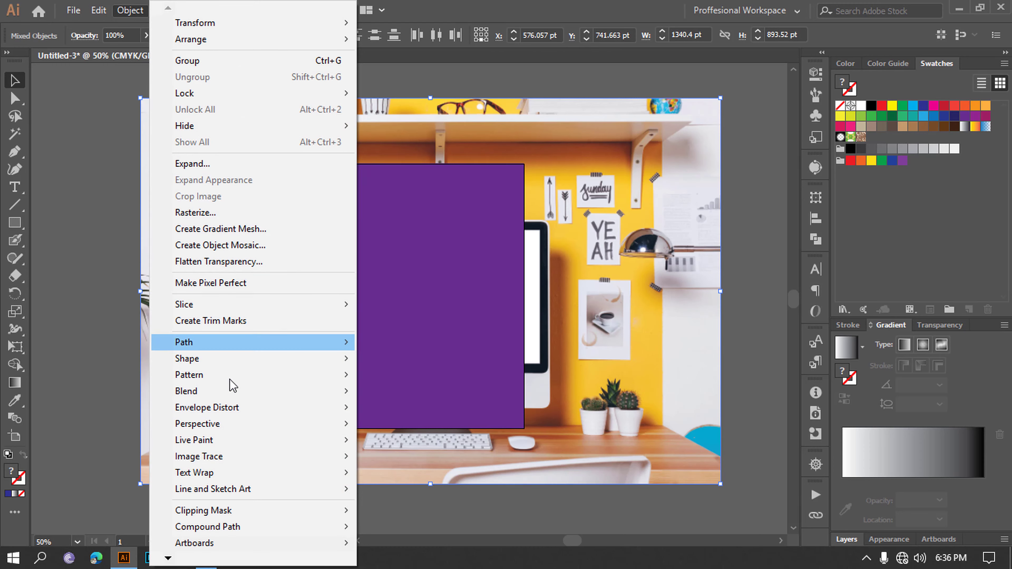
{"action": "mouse_move", "coordinate": [269, 514]}
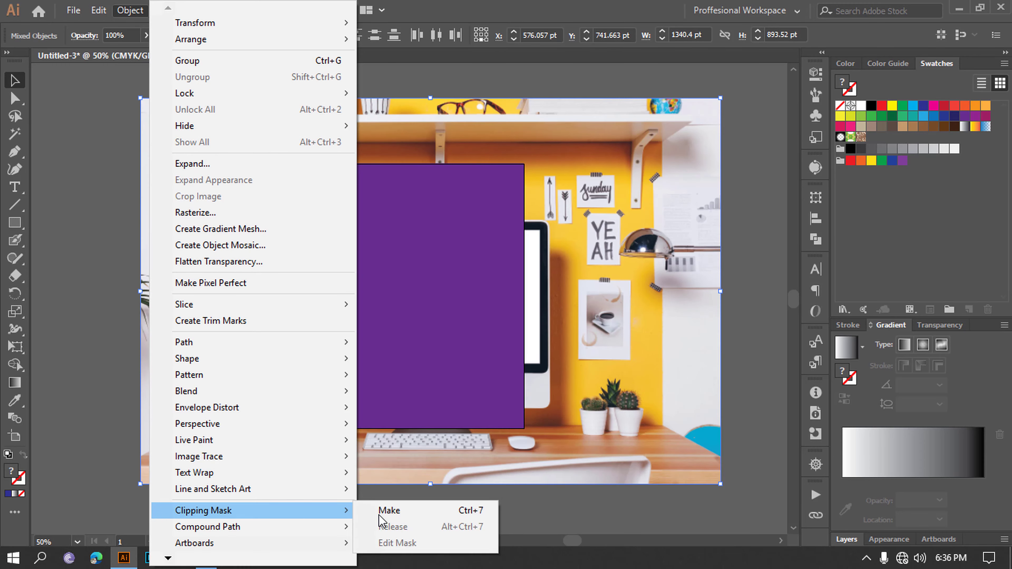
{"action": "left_click", "coordinate": [450, 512]}
{"action": "left_click", "coordinate": [247, 402]}
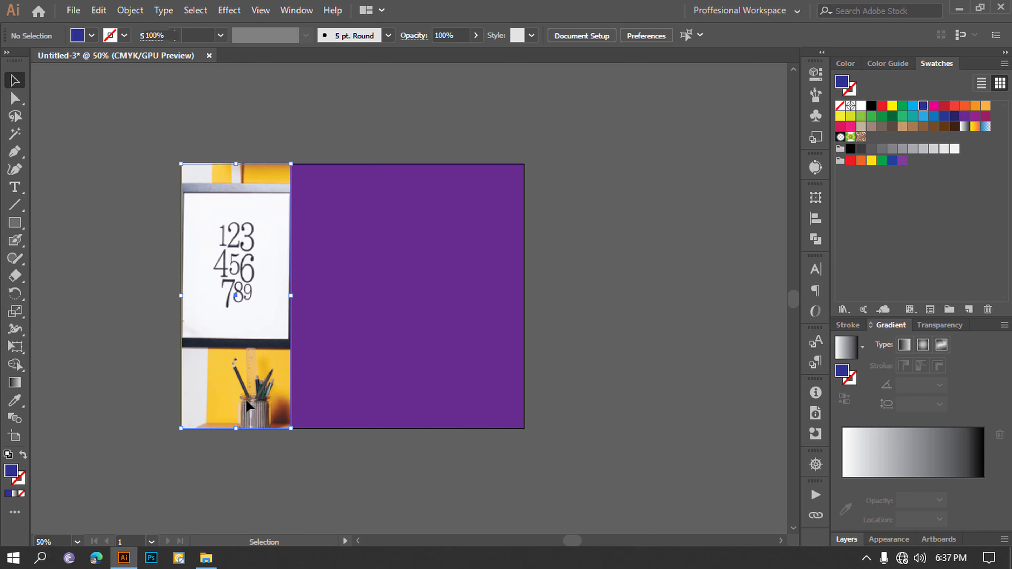
{"action": "left_click", "coordinate": [257, 465]}
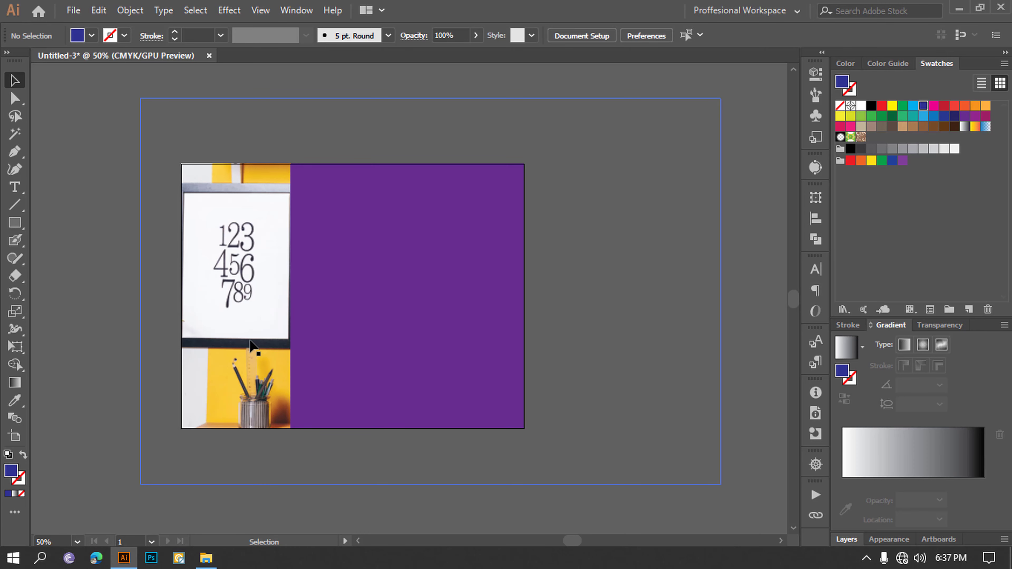
Select only the desk photo inside the clipping mask and shift it around to reframe the visible part
{"action": "left_click", "coordinate": [15, 100]}
{"action": "left_click", "coordinate": [264, 265]}
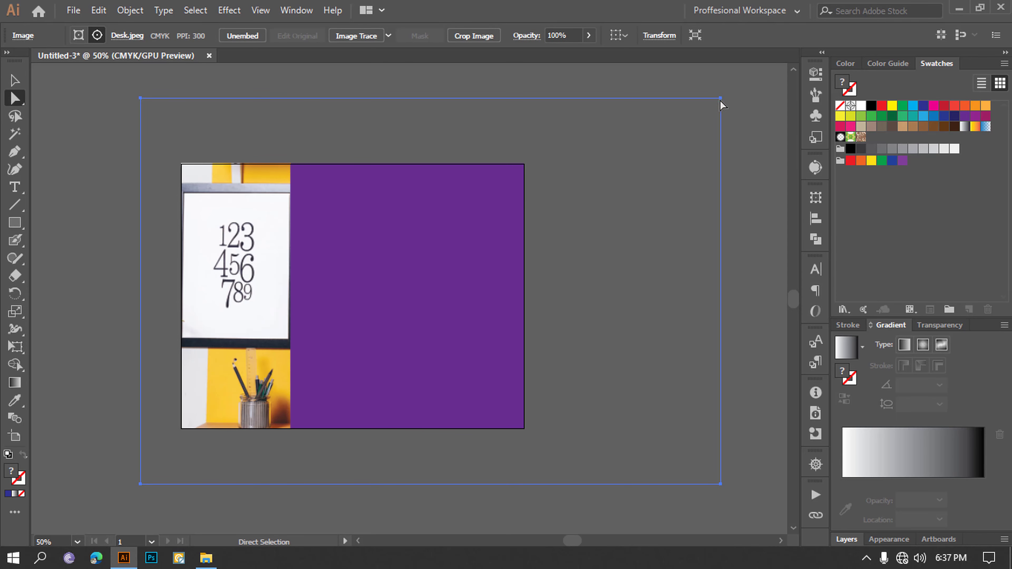
{"action": "left_click_drag", "start_coordinate": [720, 100], "coordinate": [600, 94]}
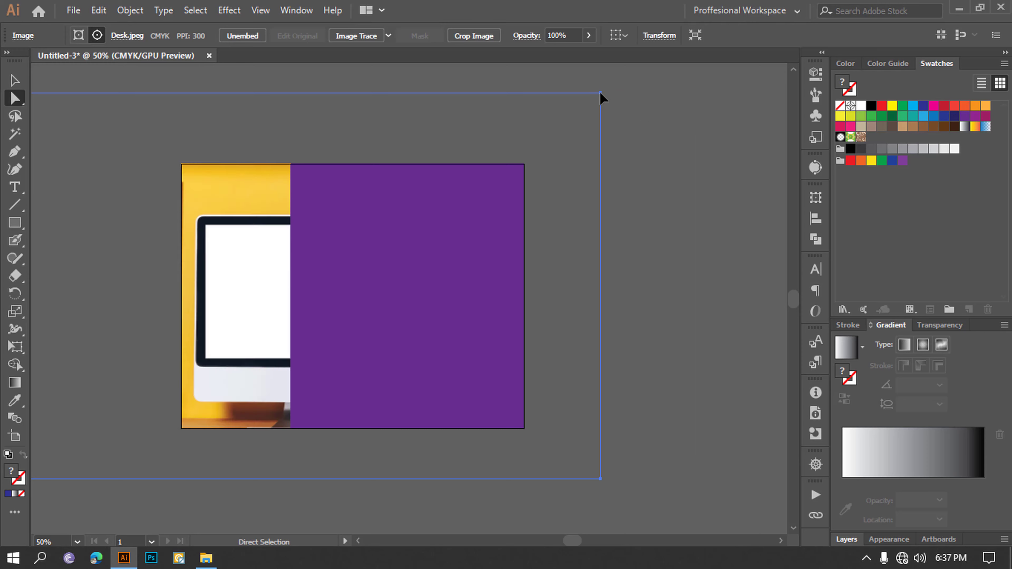
{"action": "left_click_drag", "start_coordinate": [484, 122], "coordinate": [585, 136]}
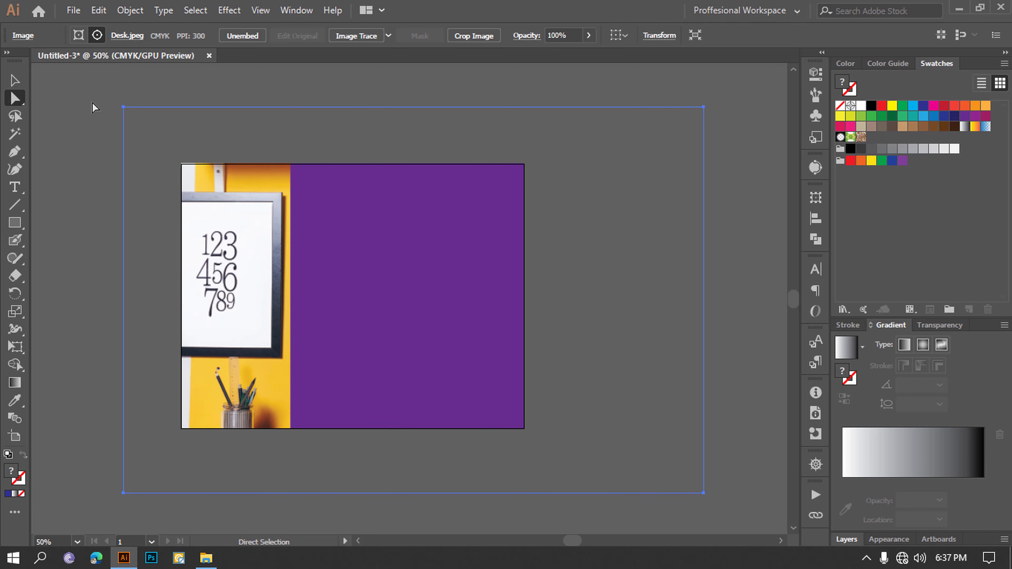
Scale the masked desk photo down proportionally until it matches the artboard's height
{"action": "left_click", "coordinate": [15, 80]}
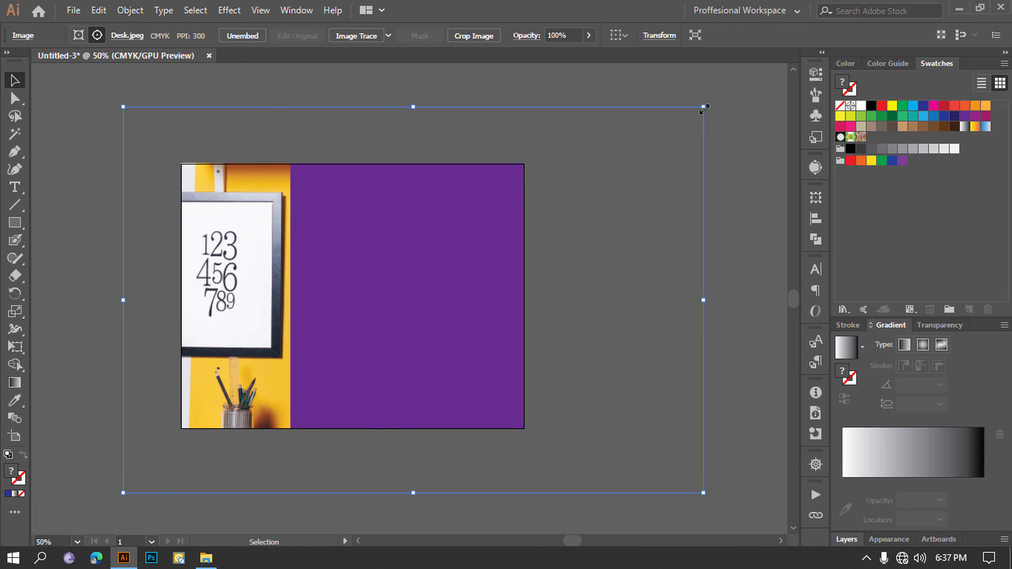
{"action": "left_click_drag", "start_coordinate": [702, 107], "coordinate": [621, 98]}
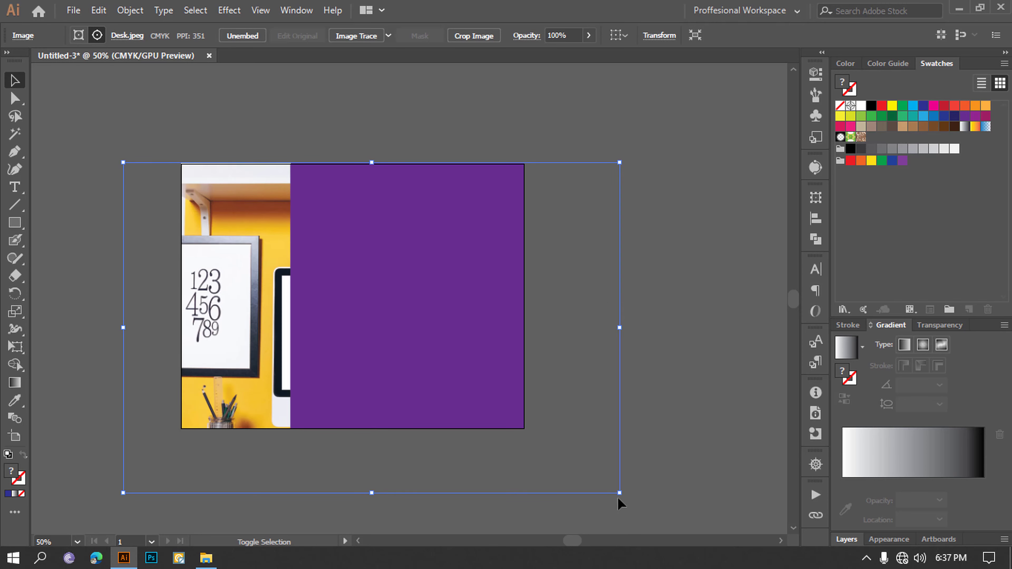
{"action": "left_click_drag", "start_coordinate": [619, 493], "coordinate": [544, 429]}
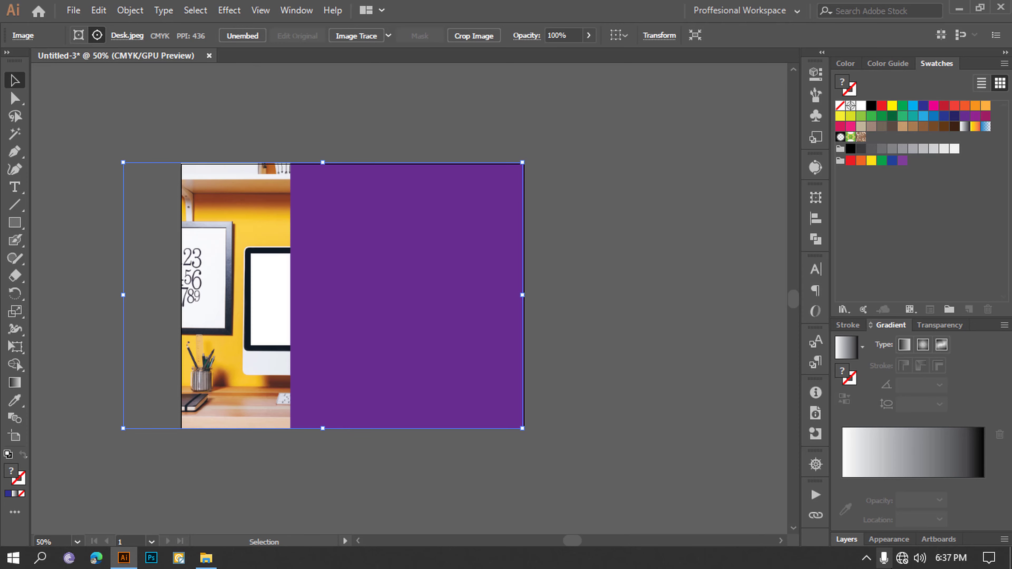
Nudge the masked desk photo sideways until the framed number print is centred in the mask, and deselect it
{"action": "key", "text": "shift+Right"}
{"action": "key", "text": "shift+Right"}
{"action": "key", "text": "shift+Right"}
{"action": "key", "text": "shift+Right"}
{"action": "key", "text": "shift+Right"}
{"action": "key", "text": "shift+Right"}
{"action": "key", "text": "shift+Right"}
{"action": "key", "text": "shift+Right"}
{"action": "key", "text": "shift+Right"}
{"action": "key", "text": "shift+Right"}
{"action": "key", "text": "shift+Right"}
{"action": "key", "text": "shift+Right"}
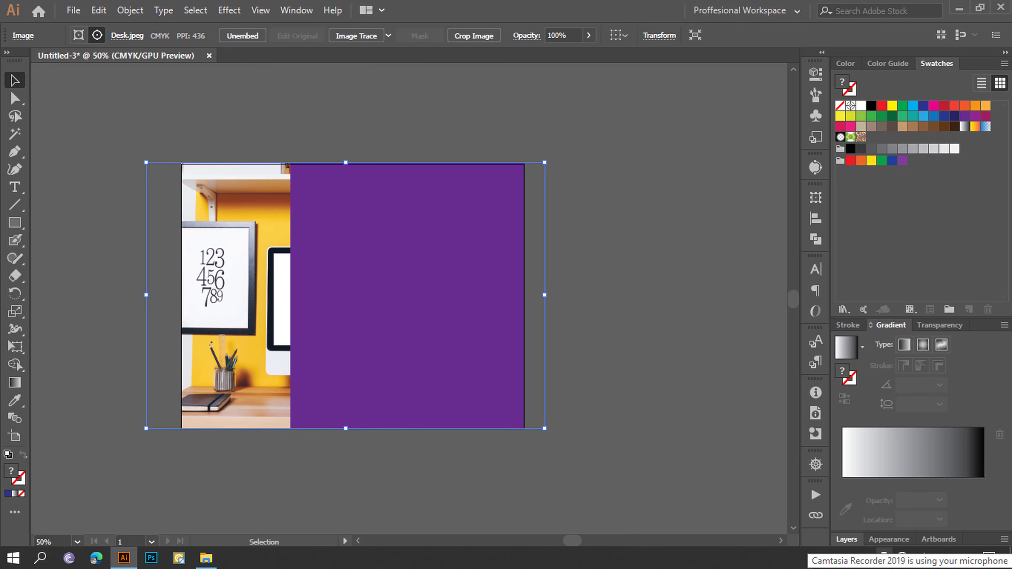
{"action": "key", "text": "shift+Left"}
{"action": "key", "text": "shift+Left"}
{"action": "key", "text": "shift+Left"}
{"action": "key", "text": "shift+Left"}
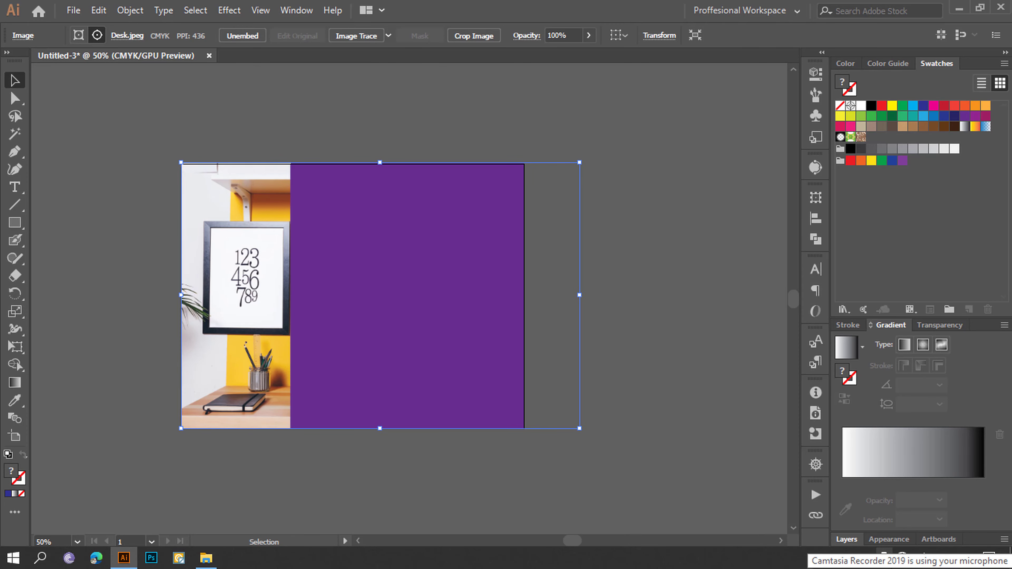
{"action": "left_click", "coordinate": [38, 111]}
Try narrowing only the desk photo inside the mask, undo the resize and deselect the photo
{"action": "left_click", "coordinate": [16, 98]}
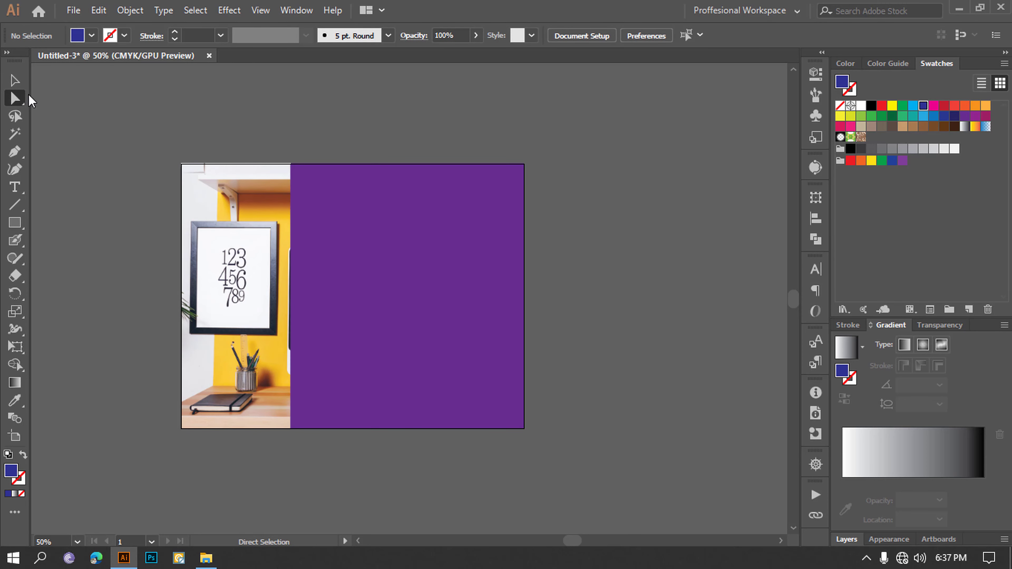
{"action": "left_click", "coordinate": [230, 265]}
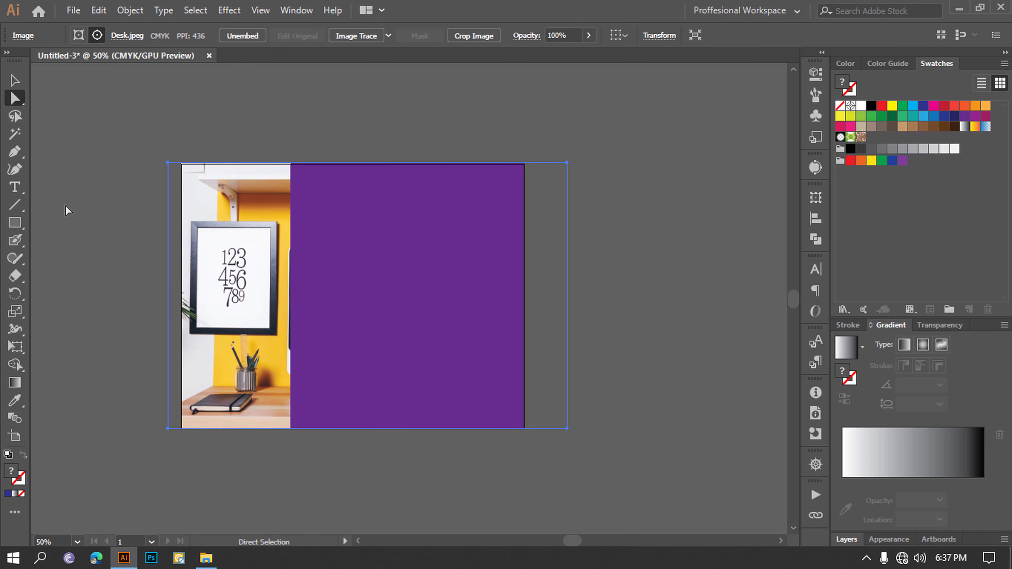
{"action": "left_click", "coordinate": [19, 79]}
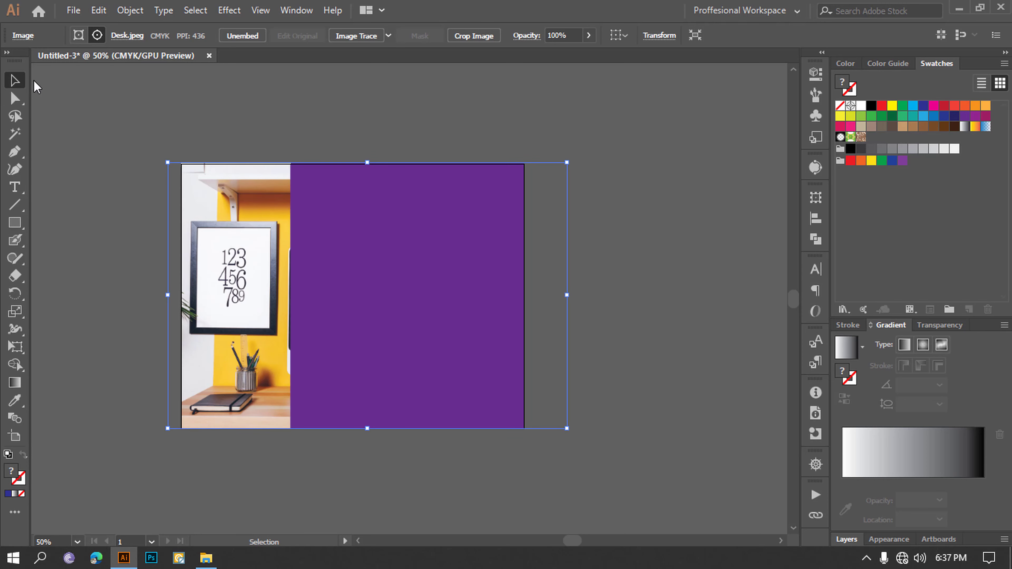
{"action": "left_click_drag", "start_coordinate": [567, 297], "coordinate": [501, 297]}
{"action": "key", "text": "ctrl+z"}
{"action": "left_click", "coordinate": [276, 93]}
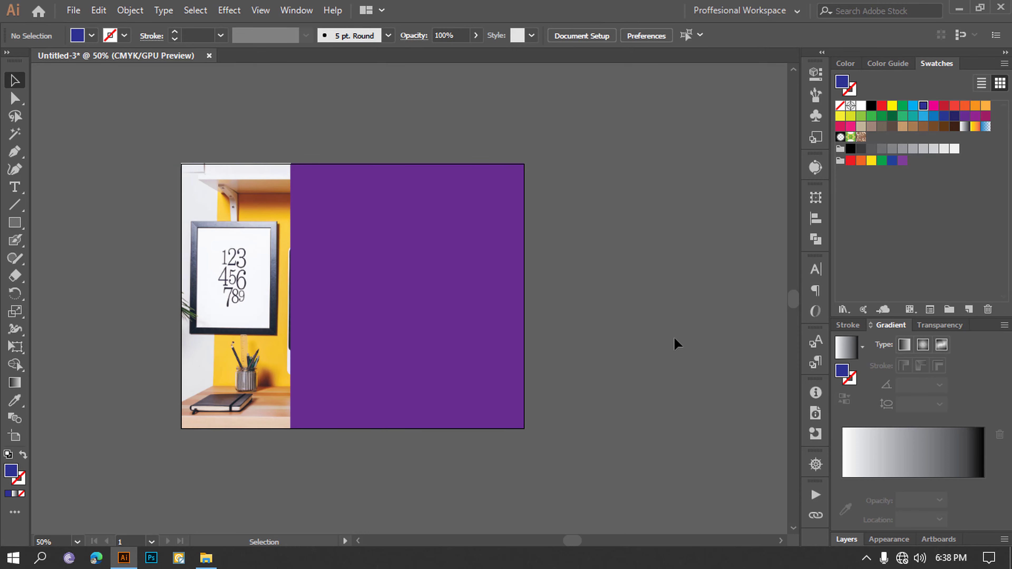
Reselect the photo inside the mask, nudge it left until its right edge meets the purple rectangle, and deselect it
{"action": "left_click", "coordinate": [15, 98]}
{"action": "left_click", "coordinate": [260, 266]}
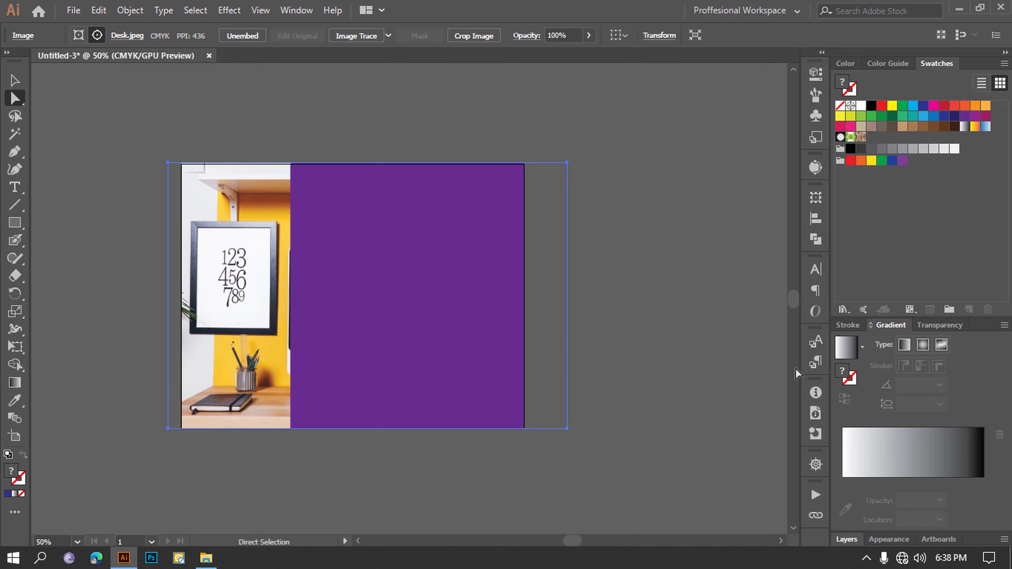
{"action": "key", "text": "shift+Left"}
{"action": "key", "text": "shift+Left"}
{"action": "key", "text": "shift+Left"}
{"action": "key", "text": "shift+Left"}
{"action": "key", "text": "shift+Left"}
{"action": "key", "text": "shift+Left"}
{"action": "key", "text": "shift+Left"}
{"action": "key", "text": "shift+Left"}
{"action": "key", "text": "shift+Left"}
{"action": "key", "text": "shift+Left"}
{"action": "key", "text": "shift+Left"}
{"action": "key", "text": "shift+Left"}
{"action": "key", "text": "shift+Left"}
{"action": "key", "text": "shift+Left"}
{"action": "key", "text": "shift+Left"}
{"action": "key", "text": "shift+Left"}
{"action": "key", "text": "shift+Left"}
{"action": "key", "text": "shift+Left"}
{"action": "key", "text": "shift+Left"}
{"action": "key", "text": "shift+Left"}
{"action": "key", "text": "shift+Left"}
{"action": "key", "text": "shift+Left"}
{"action": "key", "text": "shift+Left"}
{"action": "key", "text": "shift+Left"}
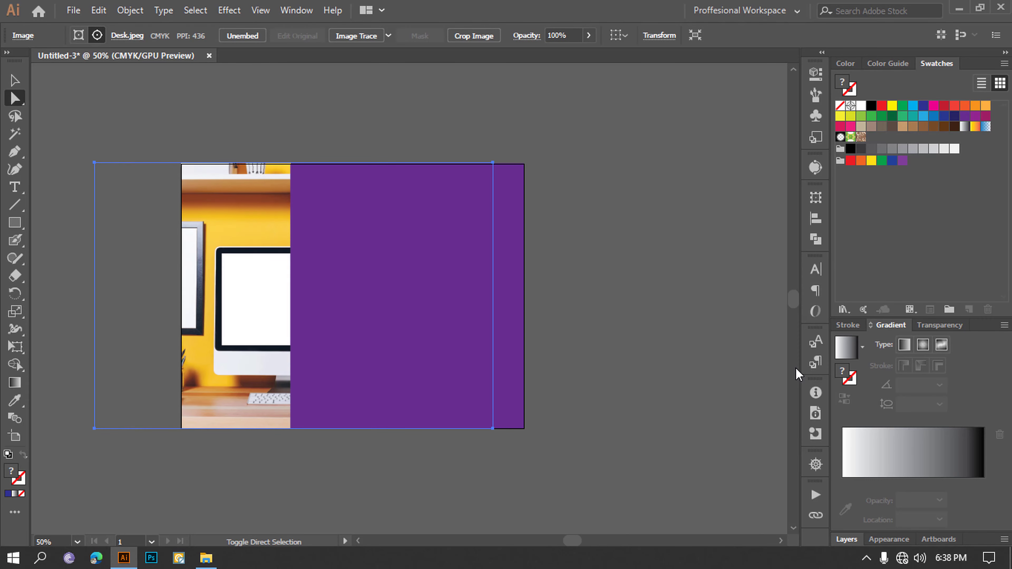
{"action": "key", "text": "shift+Left"}
{"action": "key", "text": "shift+Left"}
{"action": "key", "text": "shift+Left"}
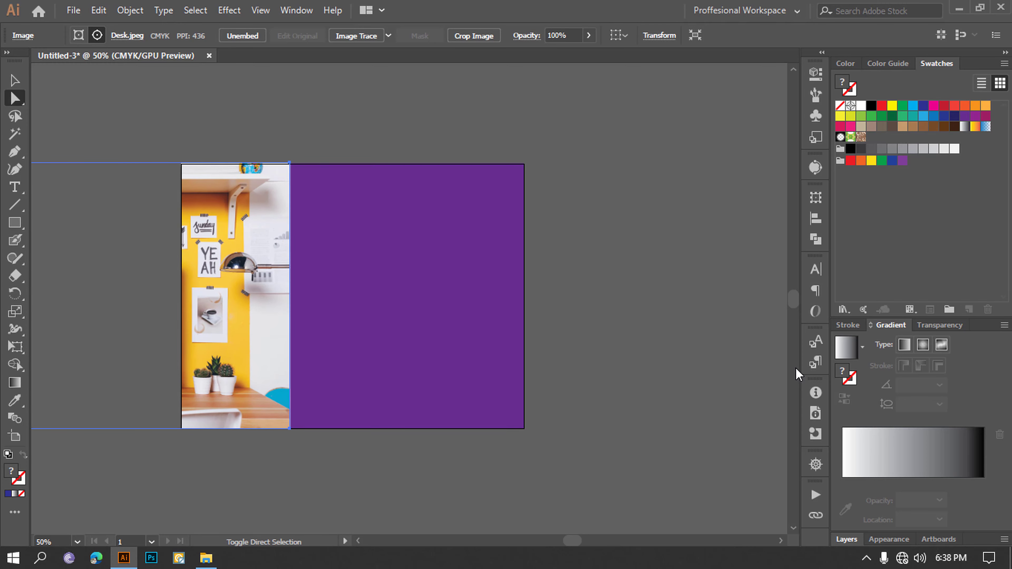
{"action": "left_click", "coordinate": [639, 347]}
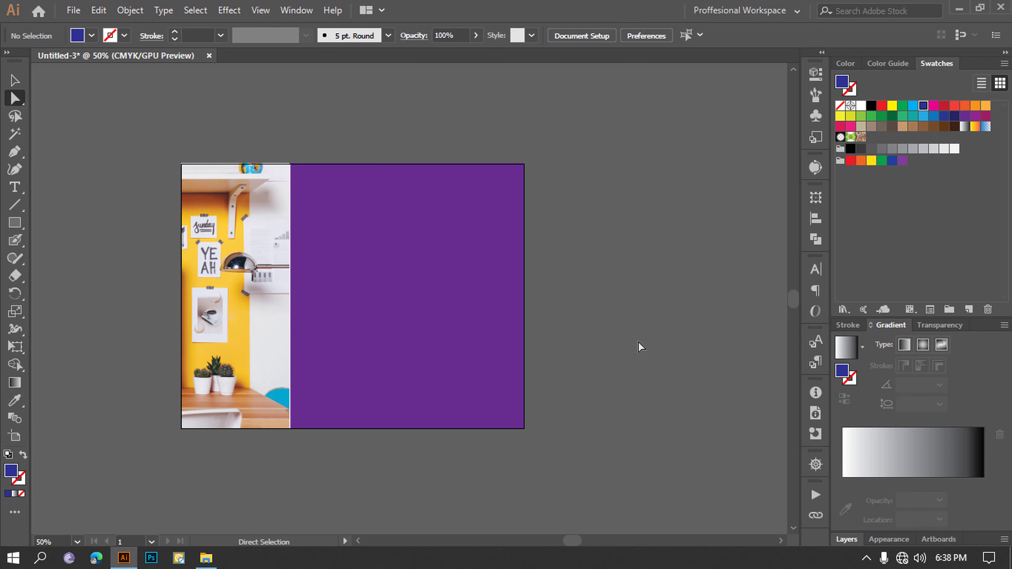
Place Drawing 2.jpg from the desktop on the empty canvas to the right of the artboard
{"action": "key", "text": "v"}
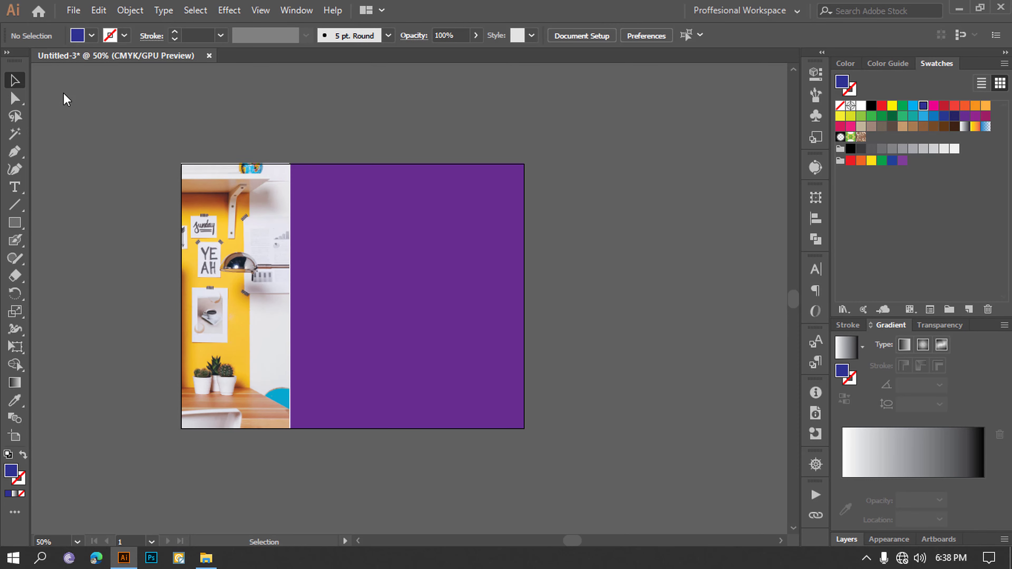
{"action": "key", "text": "ctrl+a"}
{"action": "left_click", "coordinate": [578, 303]}
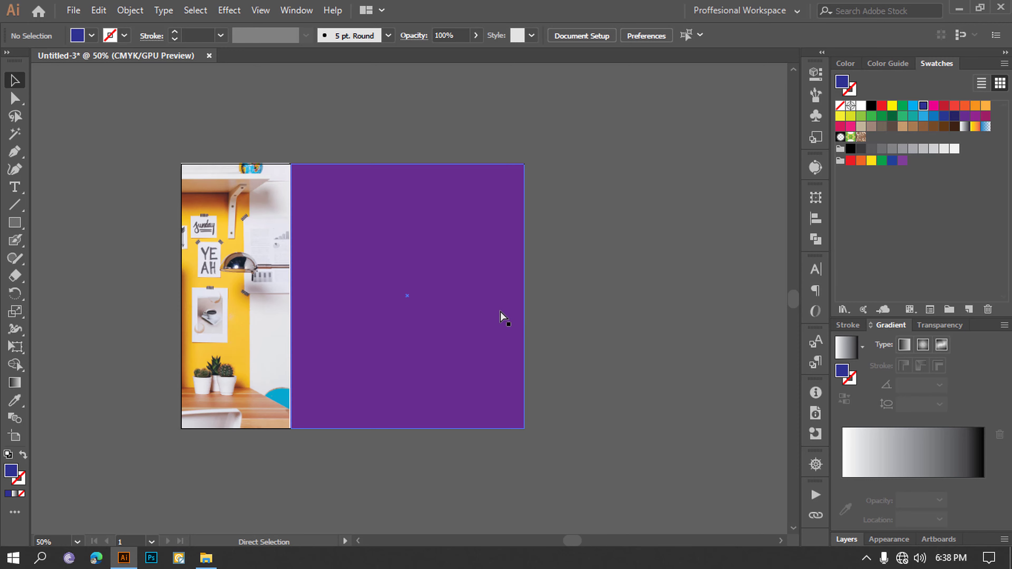
{"action": "left_click_drag", "start_coordinate": [608, 304], "coordinate": [187, 289]}
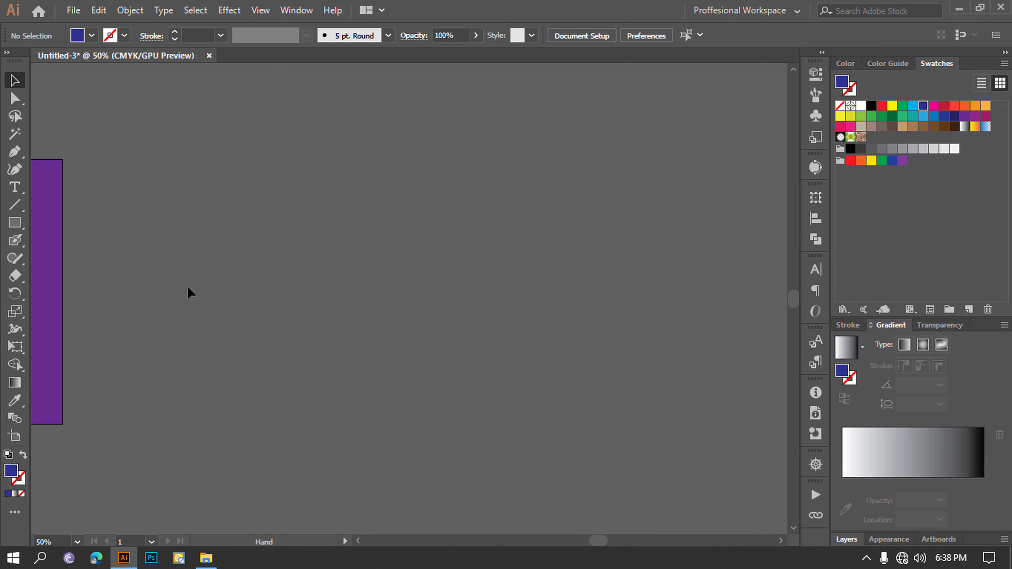
{"action": "left_click", "coordinate": [959, 9]}
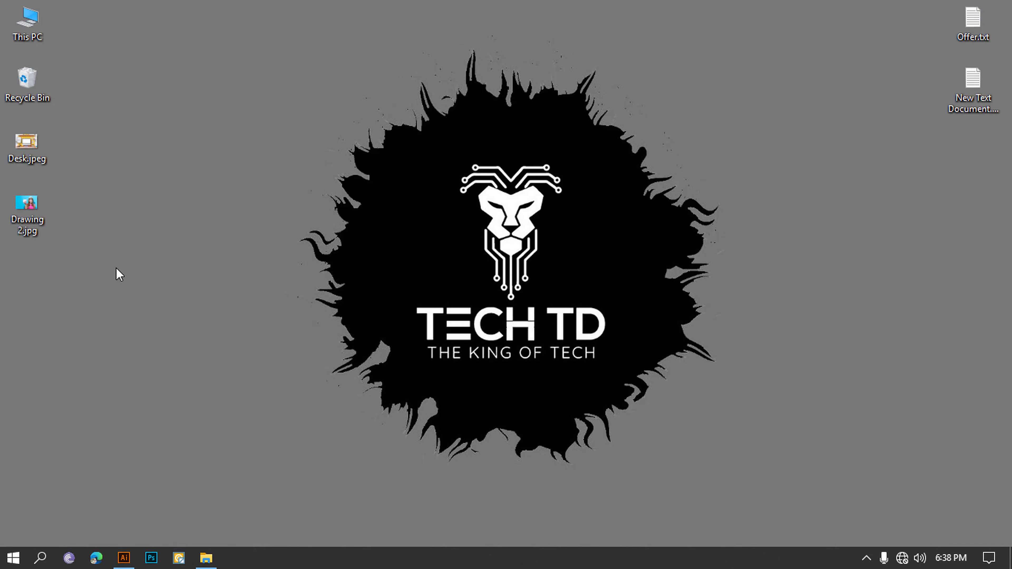
{"action": "mouse_move", "coordinate": [31, 221]}
{"action": "left_mouse_down"}
{"action": "mouse_move", "coordinate": [99, 384]}
{"action": "mouse_move", "coordinate": [123, 556]}
{"action": "mouse_move", "coordinate": [368, 286]}
{"action": "left_mouse_up"}
{"action": "left_click_drag", "start_coordinate": [356, 382], "coordinate": [404, 403]}
Draw a circle about 627 pt in diameter and position it over the woman's face and hat
{"action": "key", "text": "l"}
{"action": "left_click_drag", "start_coordinate": [186, 109], "coordinate": [456, 381]}
{"action": "key", "text": "v"}
{"action": "mouse_move", "coordinate": [363, 249]}
{"action": "left_mouse_down"}
{"action": "mouse_move", "coordinate": [498, 282]}
{"action": "mouse_move", "coordinate": [573, 270]}
{"action": "left_mouse_up"}
{"action": "scroll", "coordinate": [495, 289], "scroll_direction": "right", "scroll_amount": 3}
{"action": "scroll", "coordinate": [495, 289], "scroll_direction": "right", "scroll_amount": 2}
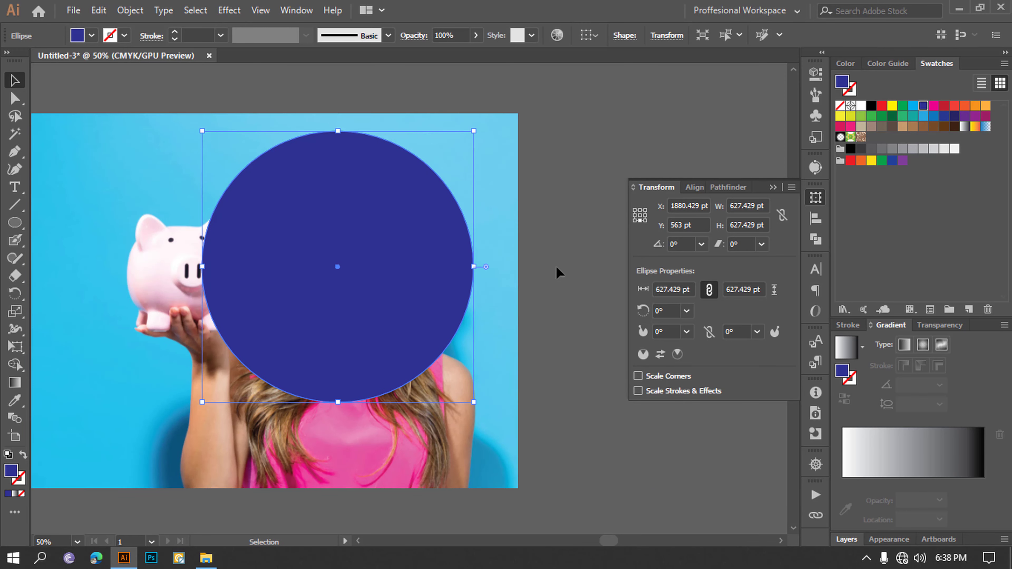
Send the circle behind the woman's photo and try to make a clipping mask from the two objects
{"action": "left_click", "coordinate": [535, 179]}
{"action": "left_click", "coordinate": [423, 209]}
{"action": "key", "text": "ctrl"}
{"action": "key", "text": "ctrl+shift+bracketleft"}
{"action": "key", "text": "ctrl+a"}
{"action": "key", "text": "ctrl+7"}
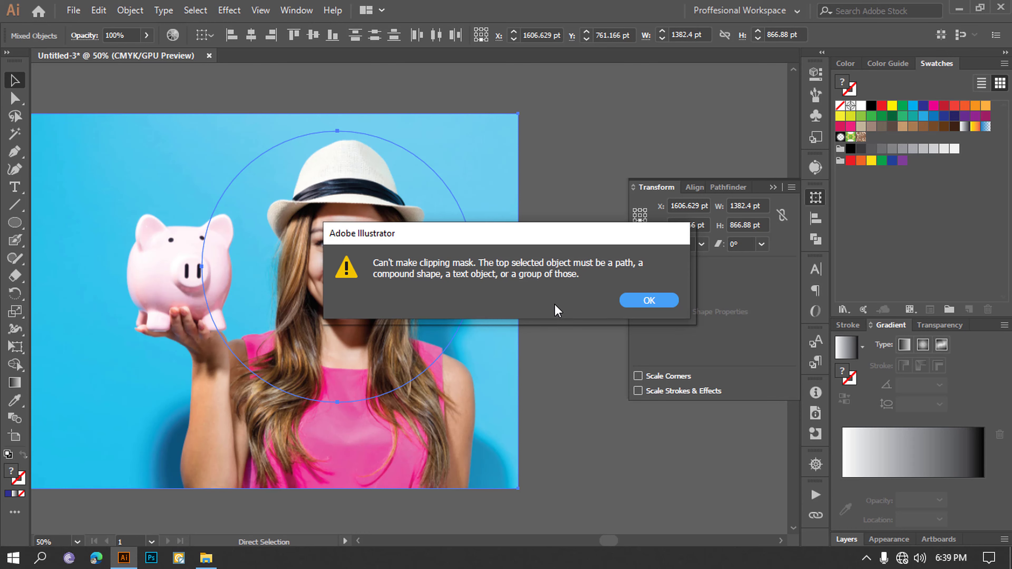
{"action": "left_click", "coordinate": [676, 303]}
{"action": "left_click", "coordinate": [523, 225]}
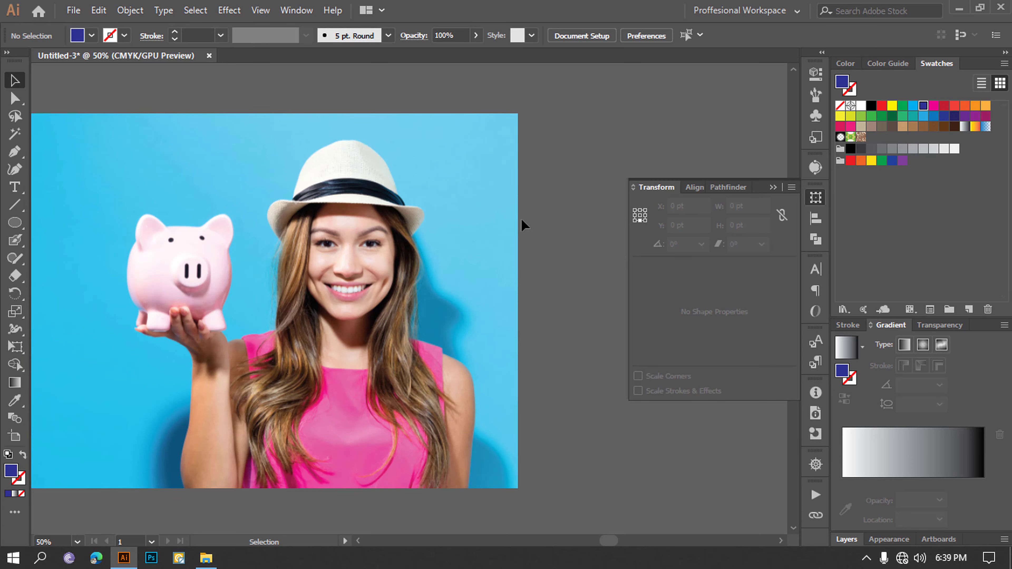
Send the woman's photo behind the circle and swap the circle's fill and stroke
{"action": "left_click", "coordinate": [437, 240]}
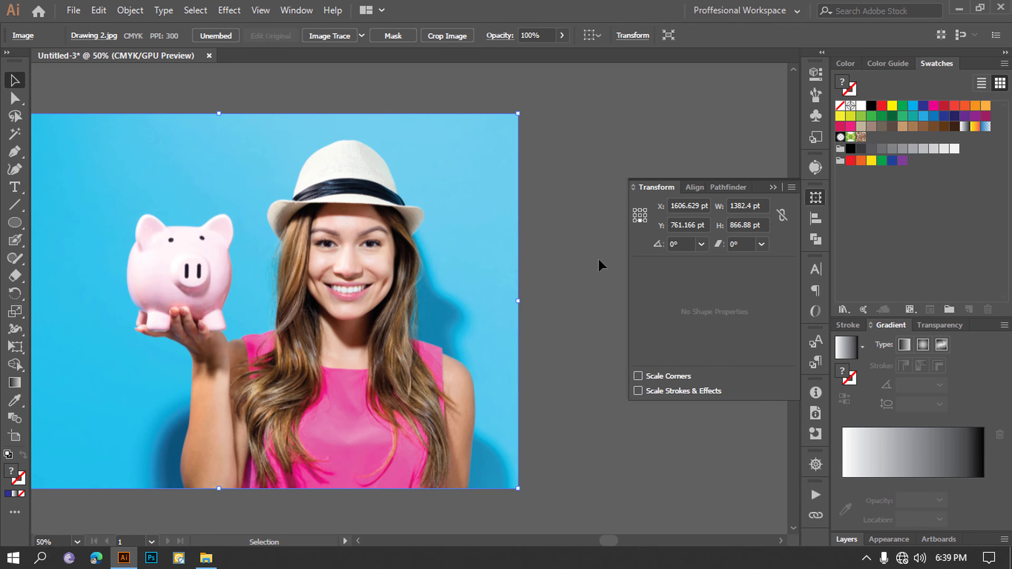
{"action": "key", "text": "ctrl+shift+bracketleft"}
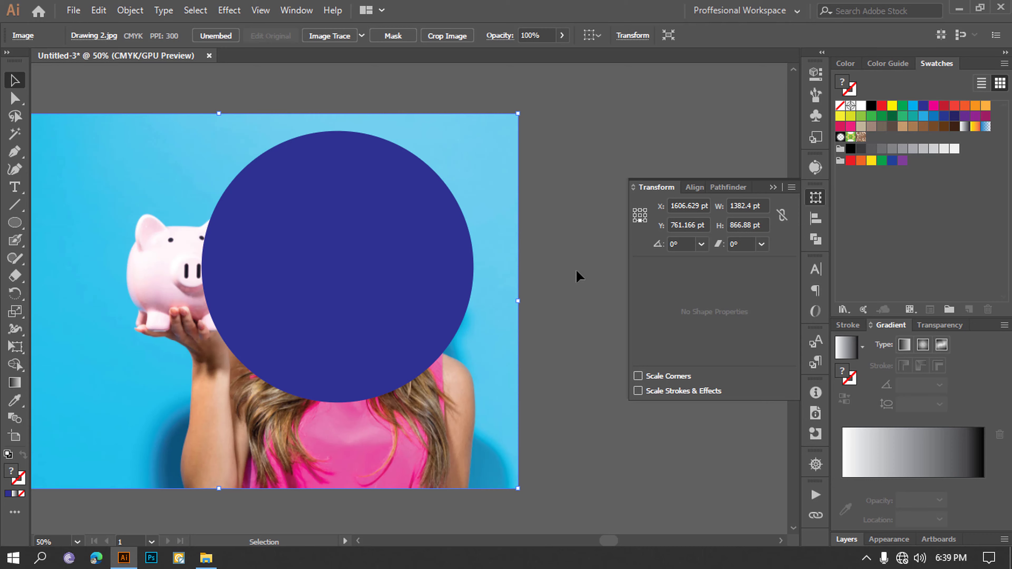
{"action": "left_click", "coordinate": [577, 271]}
{"action": "left_click", "coordinate": [442, 255]}
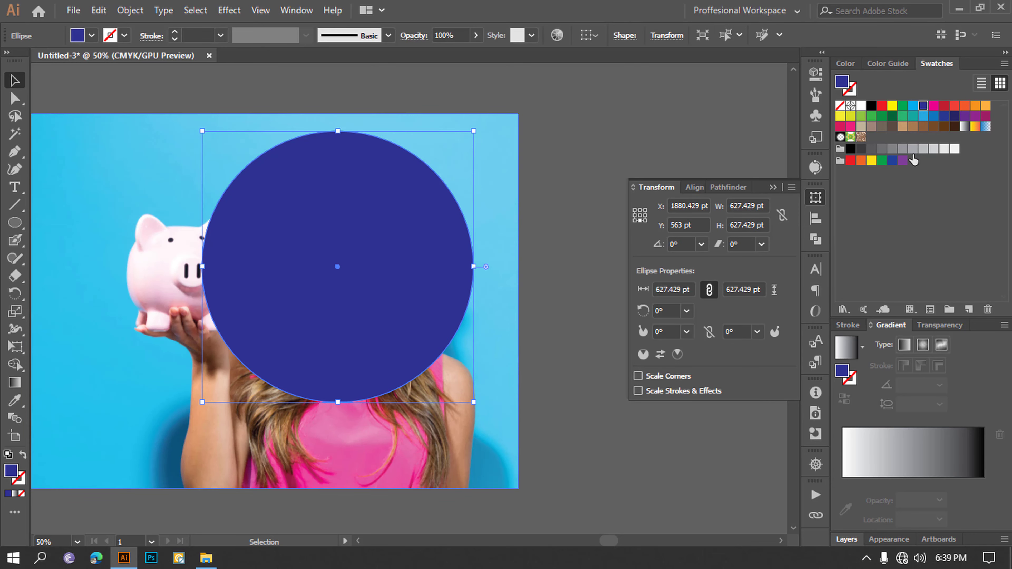
{"action": "key", "text": "shift+x"}
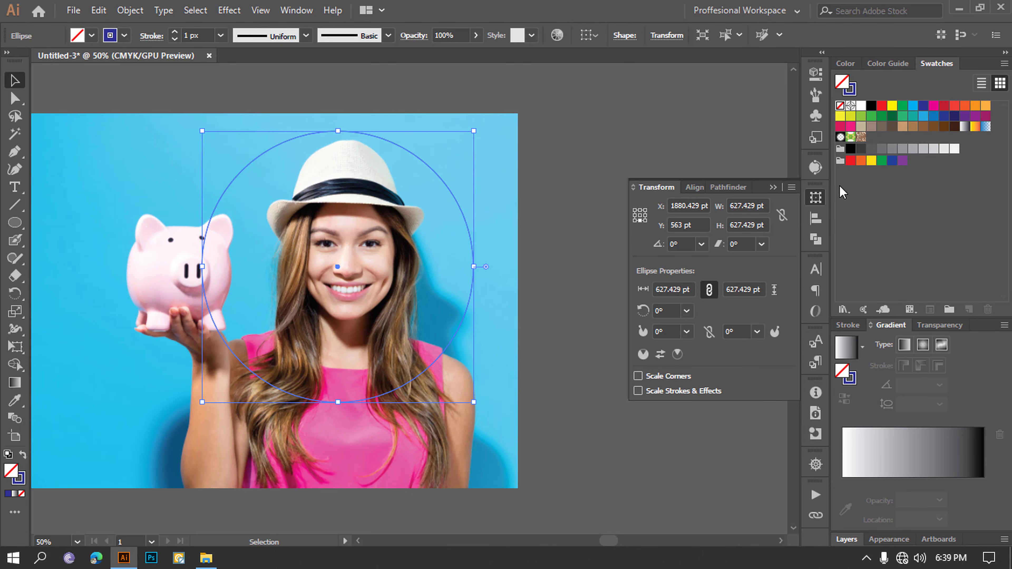
Select the circle together with the woman's photo, make a clipping mask from them and deselect the result
{"action": "left_click", "coordinate": [588, 215]}
{"action": "key", "text": "ctrl+a"}
{"action": "key", "text": "ctrl+7"}
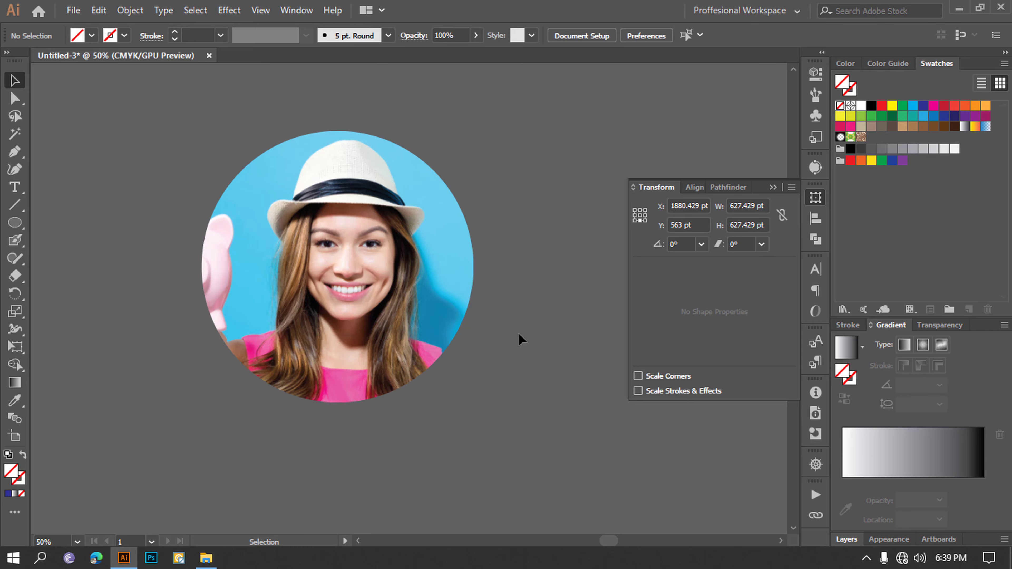
{"action": "left_click", "coordinate": [502, 173]}
{"action": "left_click", "coordinate": [452, 280]}
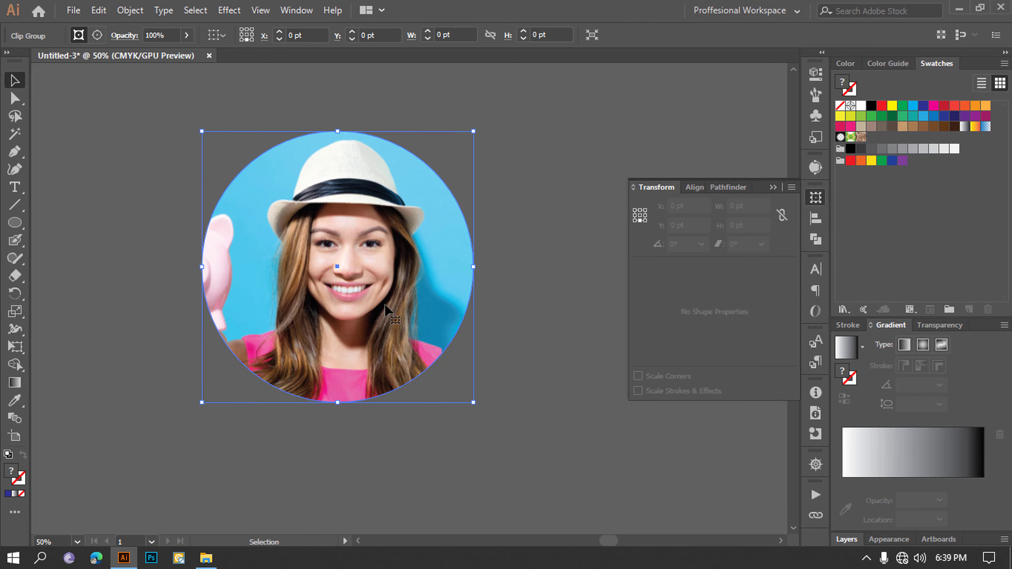
{"action": "right_click", "coordinate": [452, 281]}
{"action": "left_click", "coordinate": [428, 227]}
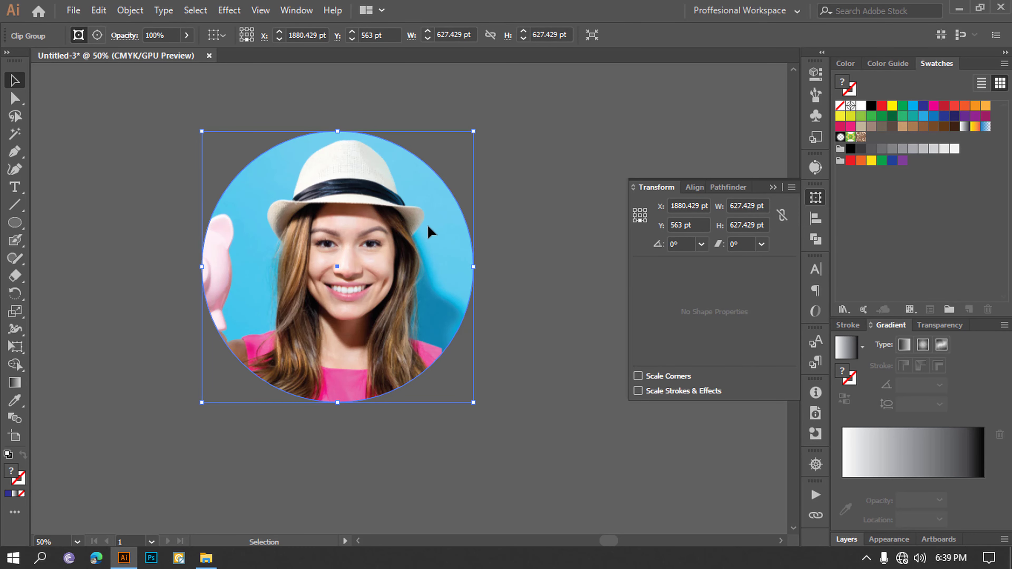
{"action": "left_click", "coordinate": [506, 195]}
{"action": "left_click", "coordinate": [352, 325]}
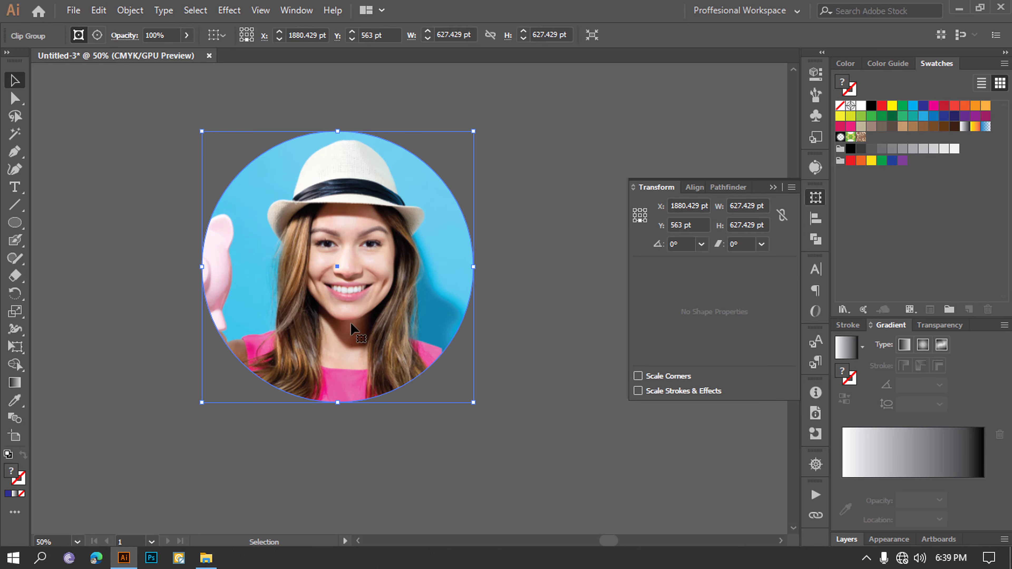
{"action": "left_click", "coordinate": [543, 186]}
{"action": "scroll", "coordinate": [487, 282], "scroll_direction": "up", "scroll_amount": 1}
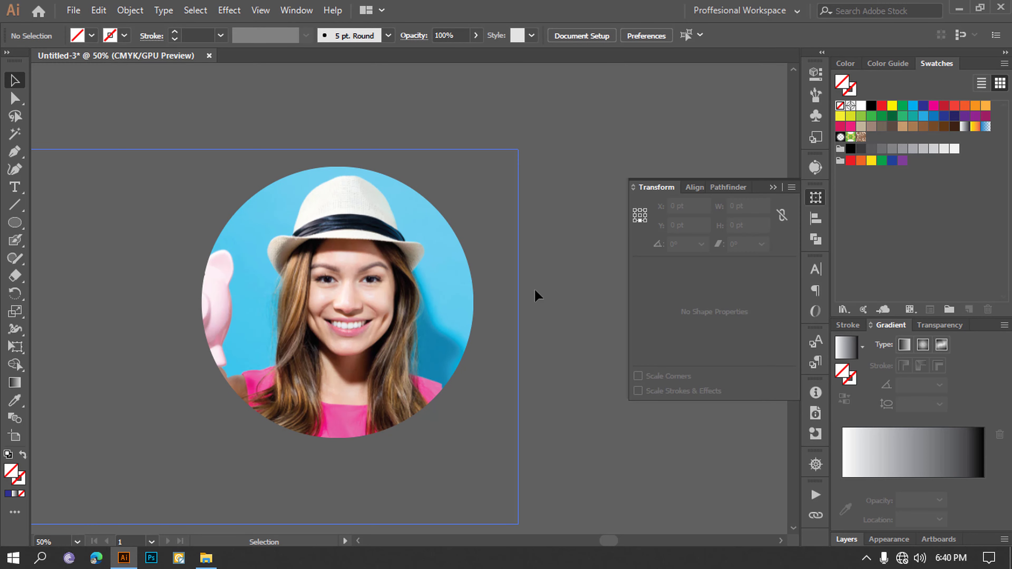
Release the circular clipping mask on the woman's photo and make it again
{"action": "left_click", "coordinate": [454, 330]}
{"action": "key", "text": "ctrl+alt+7"}
{"action": "key", "text": "ctrl+7"}
Draw a 504 pt circle on the empty canvas above the artboard, fill it with cyan and deselect it
{"action": "scroll", "coordinate": [519, 332], "scroll_direction": "down", "scroll_amount": 3}
{"action": "scroll", "coordinate": [518, 332], "scroll_direction": "up", "scroll_amount": 6}
{"action": "left_click", "coordinate": [14, 223]}
{"action": "mouse_move", "coordinate": [226, 196]}
{"action": "left_mouse_down"}
{"action": "mouse_move", "coordinate": [273, 232]}
{"action": "mouse_move", "coordinate": [262, 219]}
{"action": "left_mouse_up"}
{"action": "left_click", "coordinate": [16, 81]}
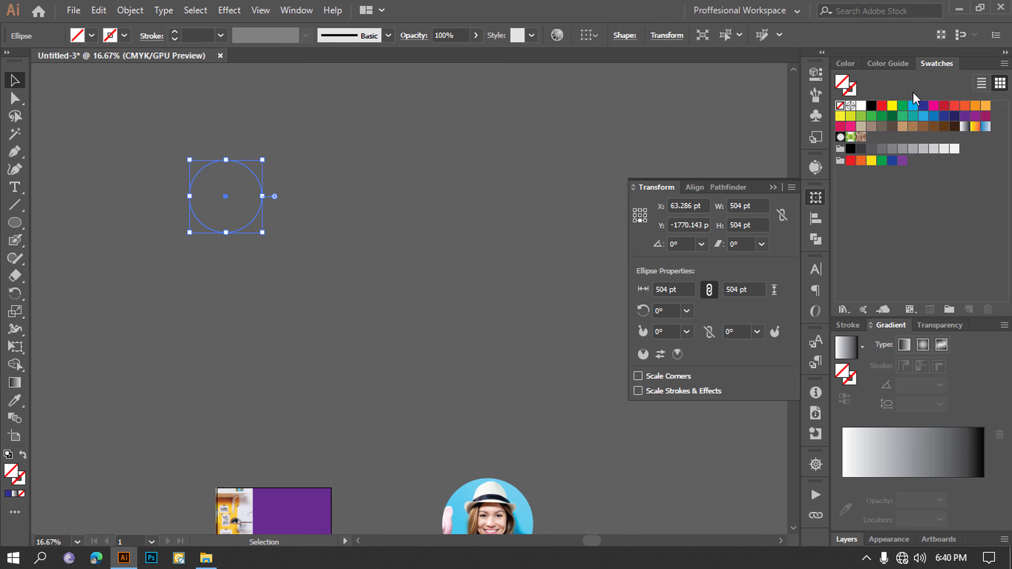
{"action": "left_click", "coordinate": [913, 106]}
{"action": "left_click", "coordinate": [149, 207]}
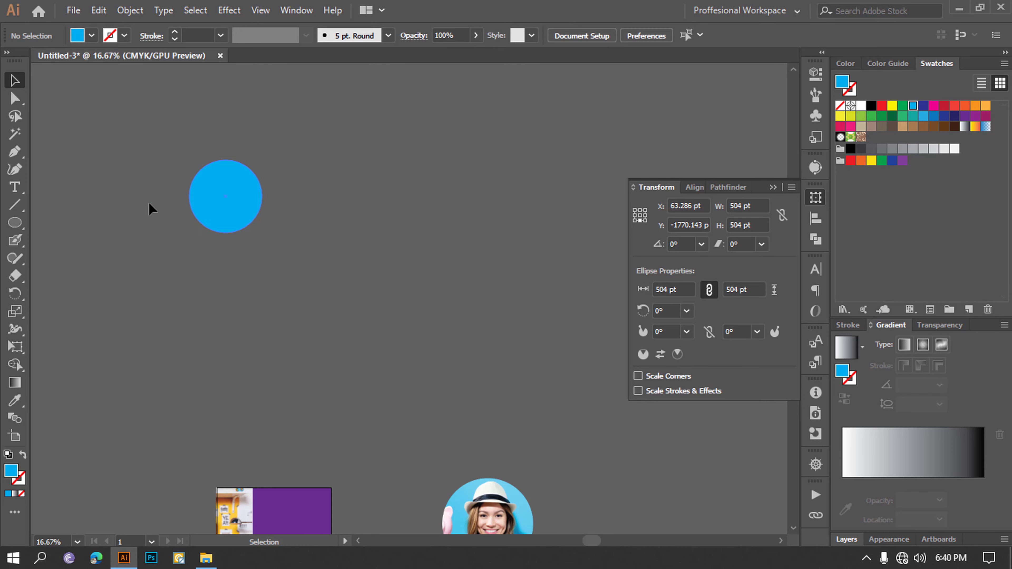
Duplicate the cyan circle twice to the right to form a horizontal row of three circles
{"action": "left_click", "coordinate": [233, 208]}
{"action": "left_click_drag", "start_coordinate": [219, 197], "coordinate": [431, 242]}
{"action": "key", "text": "ctrl+z"}
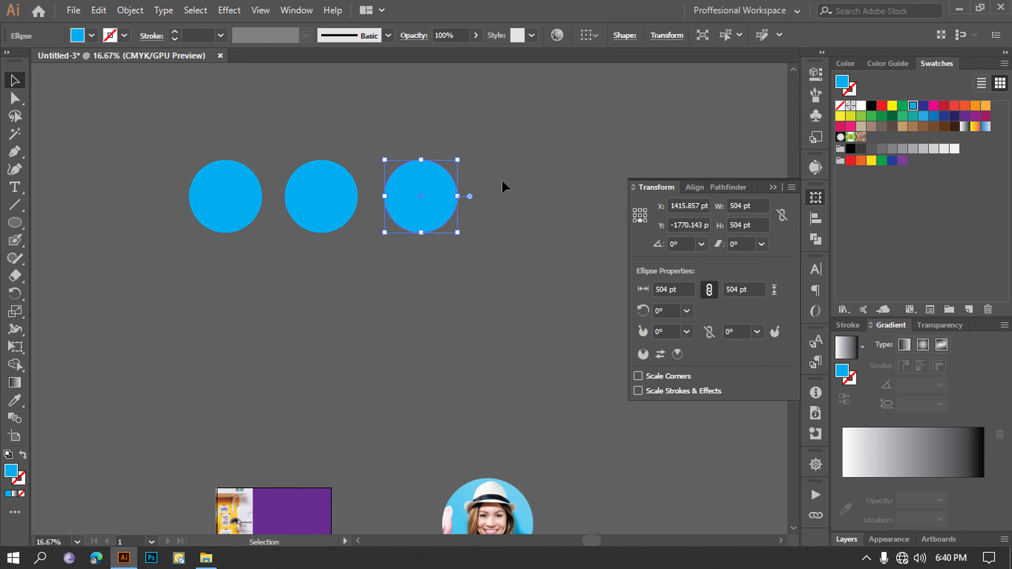
Select the three cyan circles, distribute them evenly by their horizontal centers and deselect them
{"action": "left_click_drag", "start_coordinate": [502, 187], "coordinate": [158, 249]}
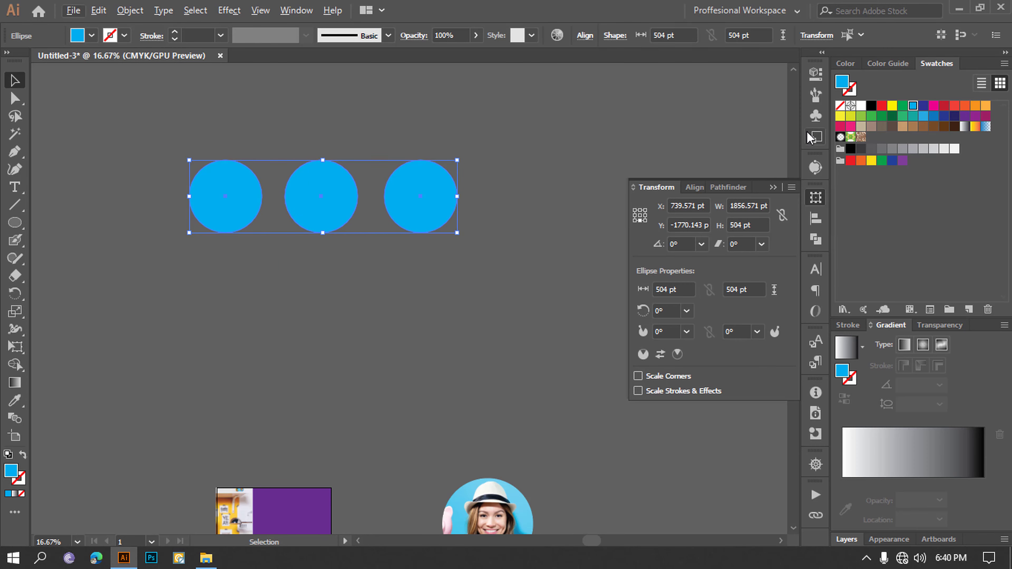
{"action": "left_click", "coordinate": [815, 217]}
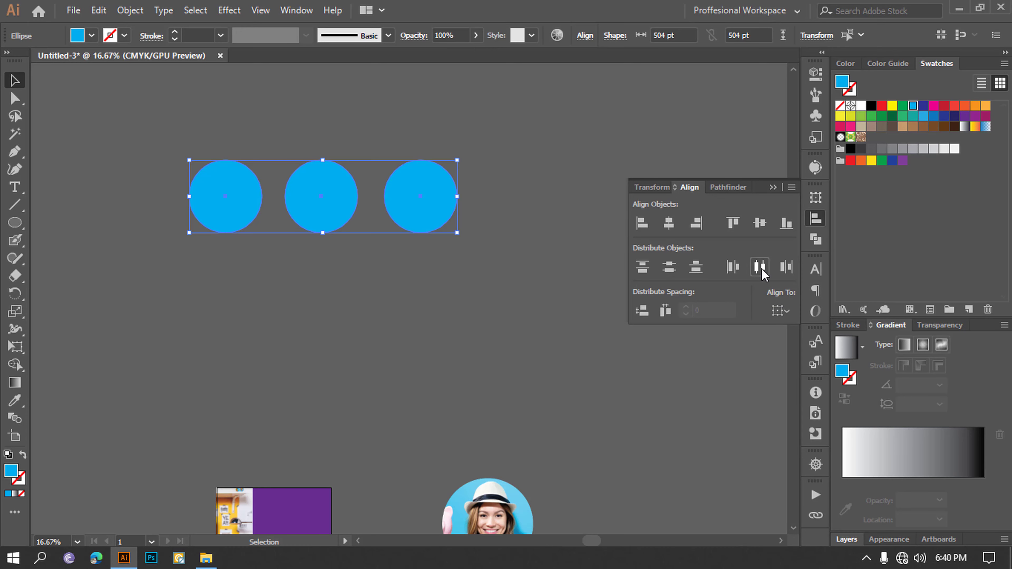
{"action": "left_click", "coordinate": [759, 267]}
{"action": "left_click", "coordinate": [463, 286]}
Duplicate the row of three circles twice downward to form a three-by-three grid and deselect it
{"action": "left_click_drag", "start_coordinate": [510, 157], "coordinate": [161, 255]}
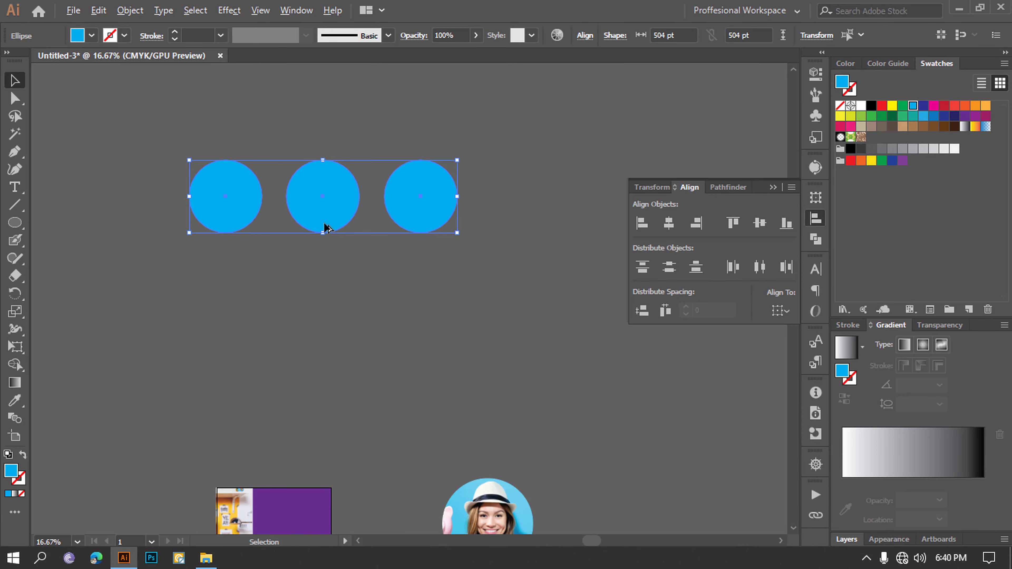
{"action": "left_click_drag", "start_coordinate": [325, 228], "coordinate": [322, 392]}
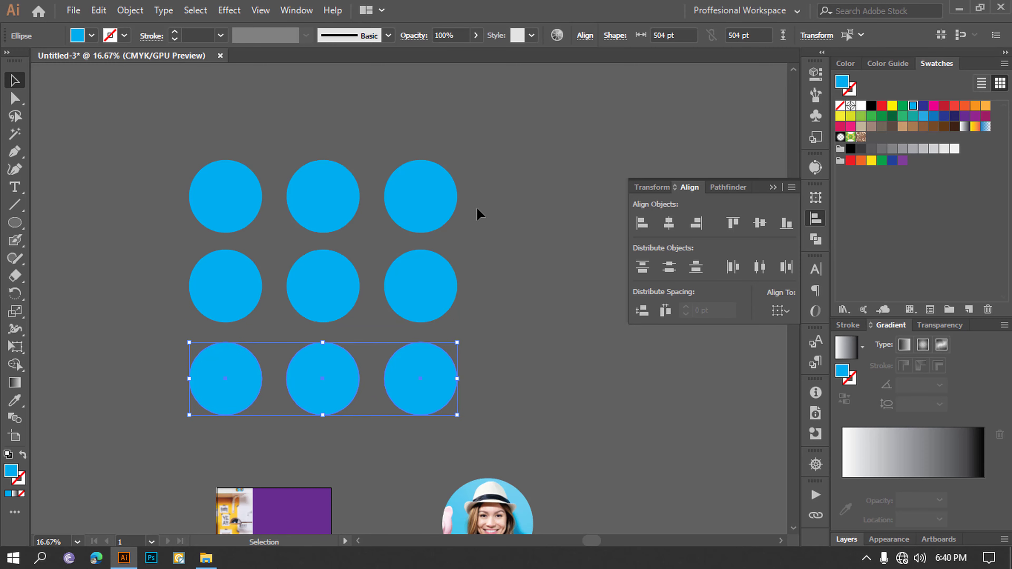
{"action": "left_click", "coordinate": [524, 232]}
Bring Desk.jpg from its folder into the document, position it over the grid of circles and embed it
{"action": "scroll", "coordinate": [255, 227], "scroll_direction": "down", "scroll_amount": 2}
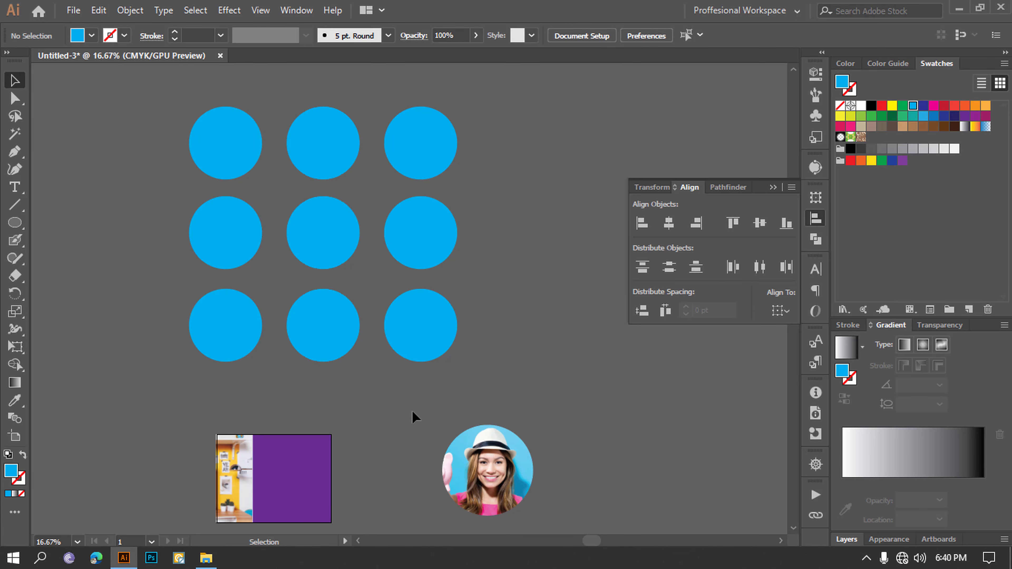
{"action": "left_click", "coordinate": [955, 12]}
{"action": "left_click_drag", "start_coordinate": [359, 168], "coordinate": [395, 169]}
{"action": "left_click_drag", "start_coordinate": [480, 201], "coordinate": [580, 454]}
{"action": "left_click_drag", "start_coordinate": [521, 310], "coordinate": [491, 317]}
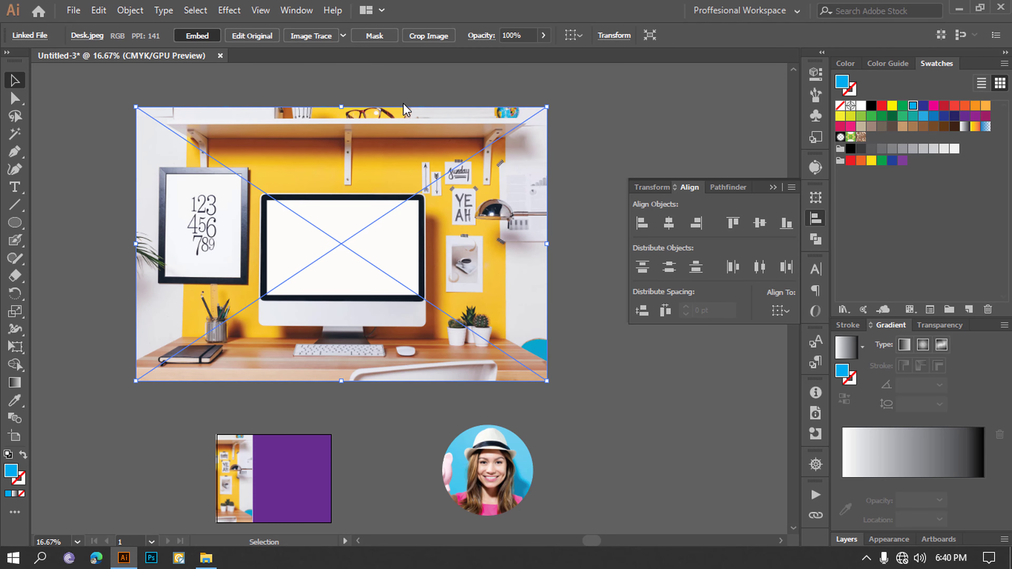
{"action": "left_click", "coordinate": [198, 35]}
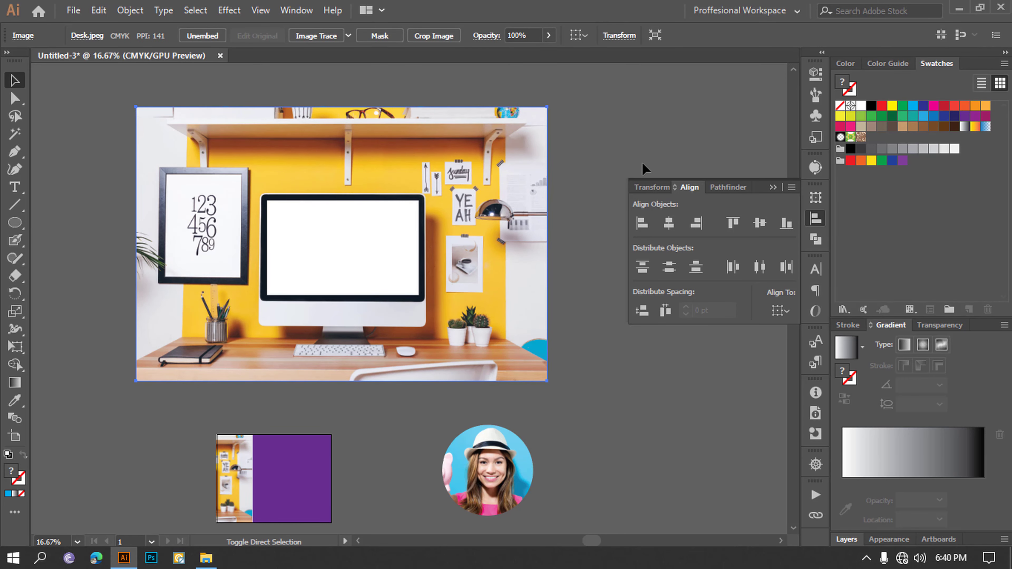
Send the desk photo behind the nine circles and shift it slightly up and left so it covers the whole grid
{"action": "key", "text": "ctrl+shift+bracketleft"}
{"action": "left_click", "coordinate": [604, 84]}
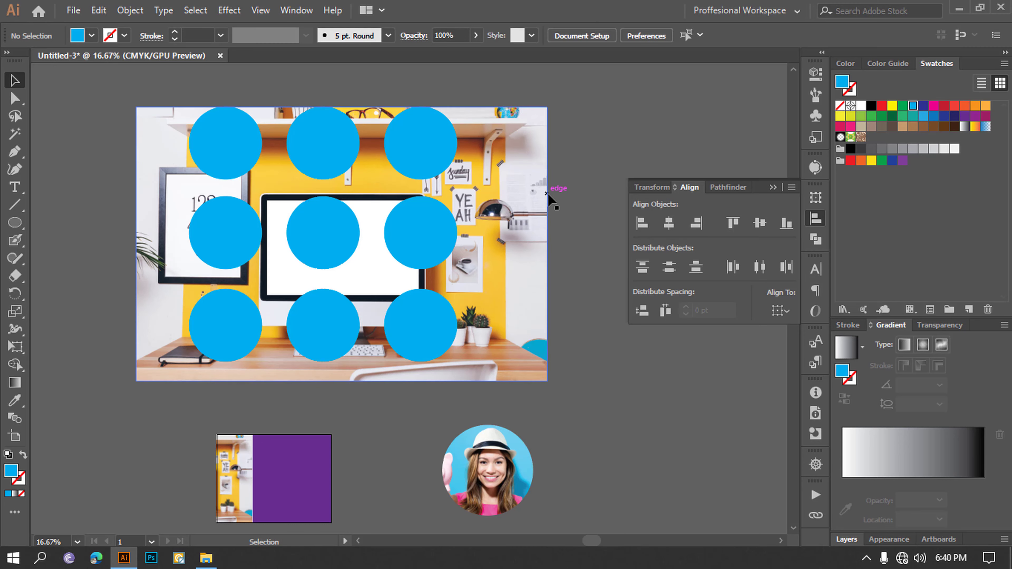
{"action": "left_click_drag", "start_coordinate": [548, 199], "coordinate": [545, 187]}
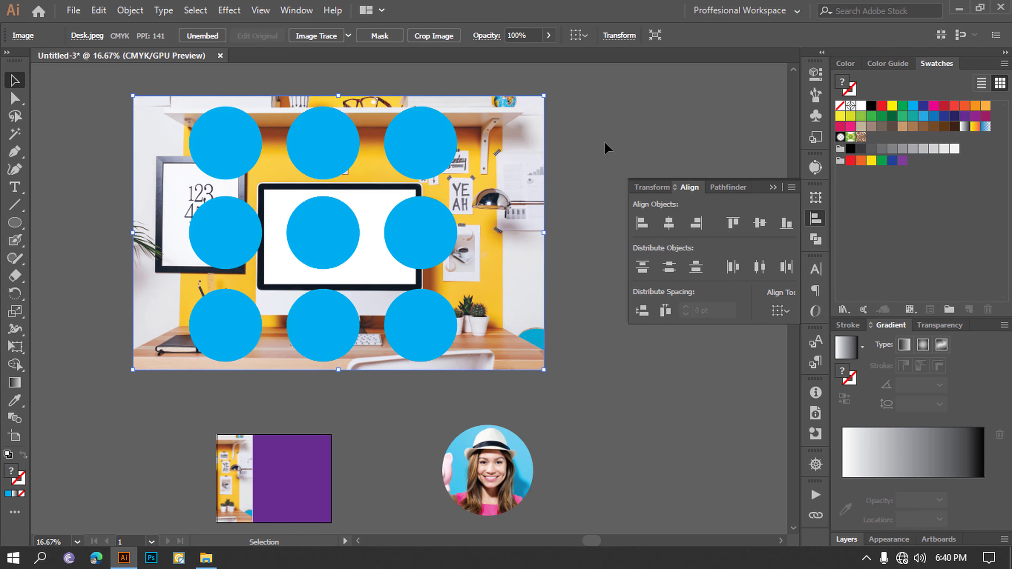